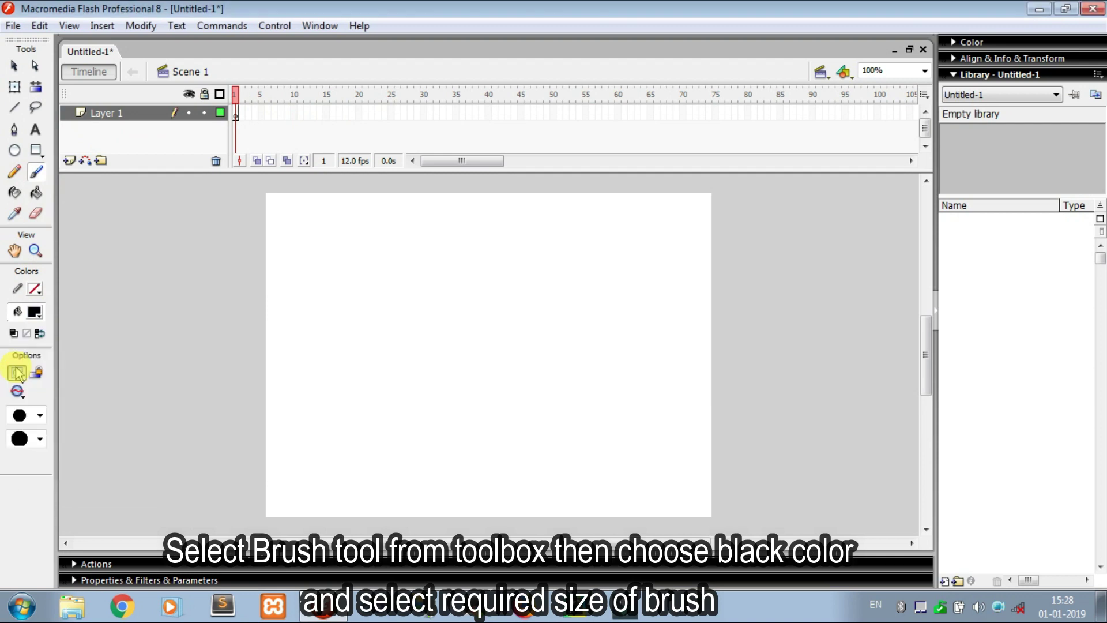
- Set the brush to the second-smallest size and turn on onion skinning for the timeline
{"action": "left_click", "coordinate": [40, 415]}
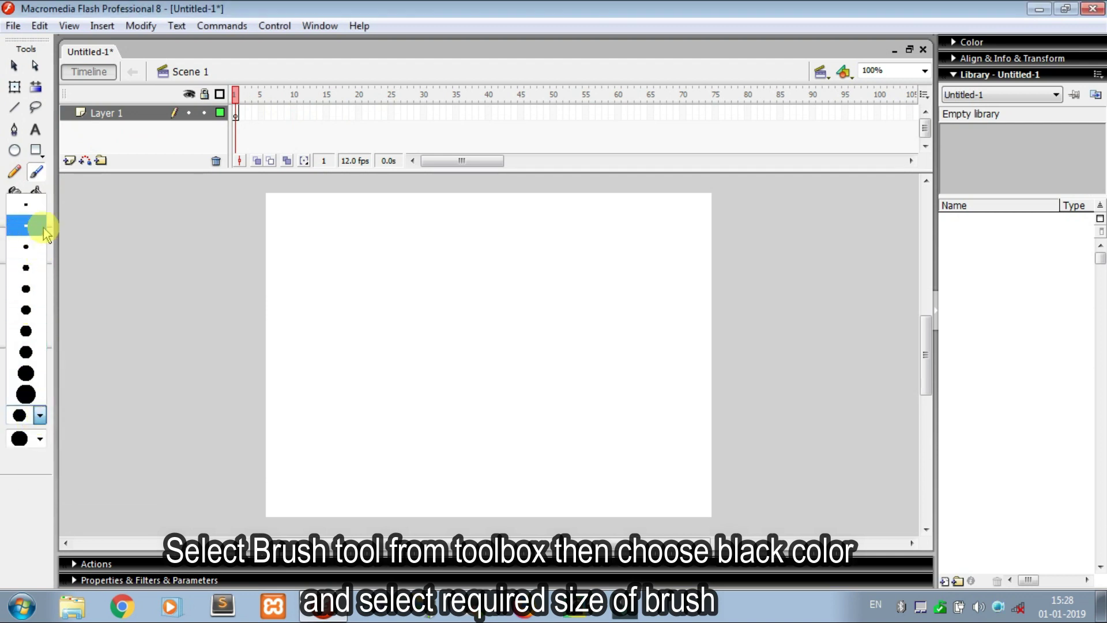
{"action": "left_click", "coordinate": [26, 227]}
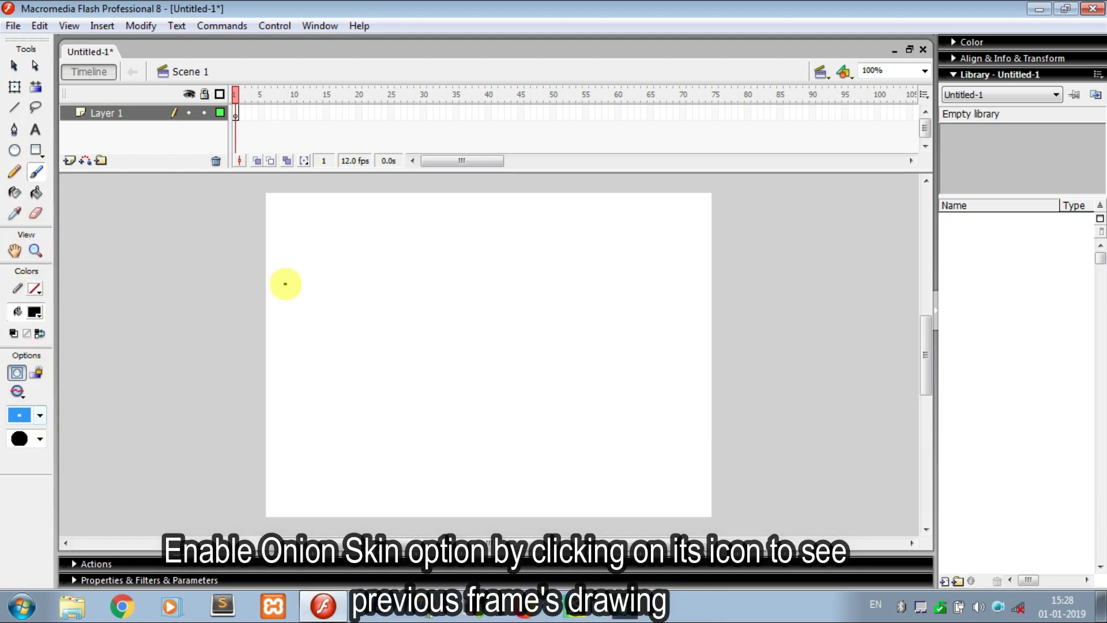
{"action": "left_click", "coordinate": [258, 162]}
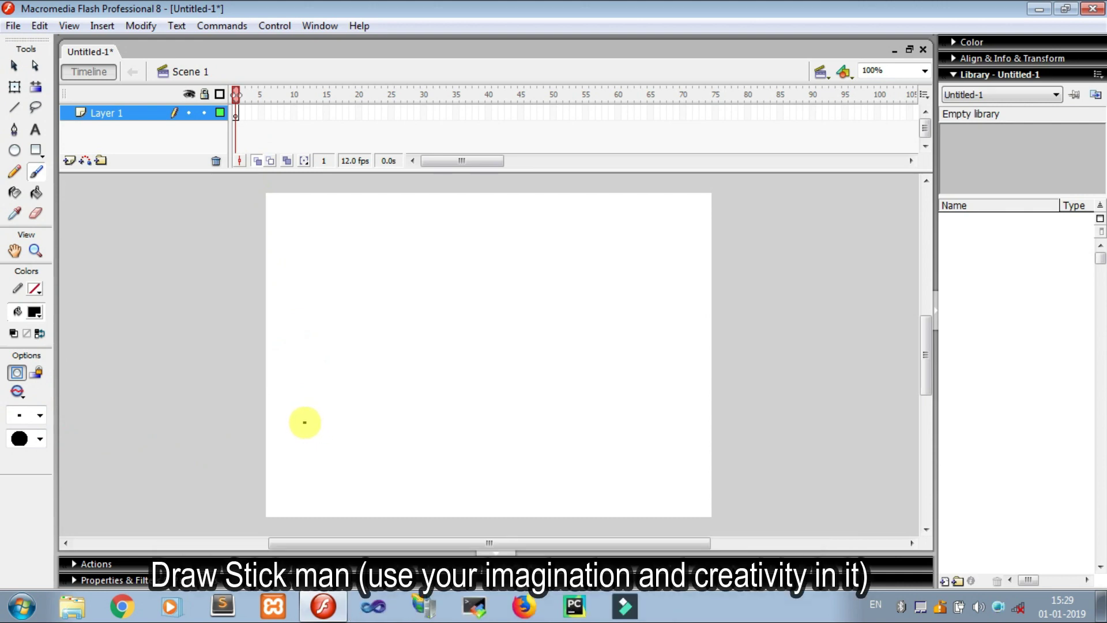
- Paint a black stick man with head, body, legs and arms in the stage's lower-left corner on frame 1
{"action": "mouse_move", "coordinate": [302, 423]}
{"action": "left_mouse_down"}
{"action": "mouse_move", "coordinate": [311, 433]}
{"action": "mouse_move", "coordinate": [298, 421]}
{"action": "mouse_move", "coordinate": [302, 475]}
{"action": "mouse_move", "coordinate": [290, 502]}
{"action": "mouse_move", "coordinate": [317, 504]}
{"action": "left_mouse_up"}
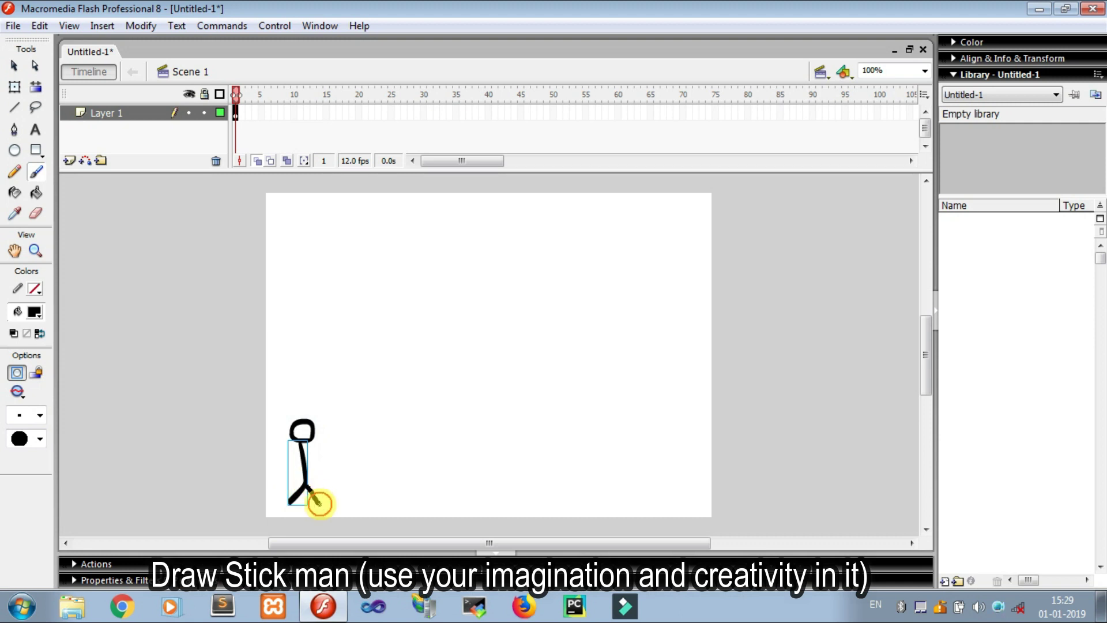
{"action": "mouse_move", "coordinate": [298, 449]}
{"action": "left_mouse_down"}
{"action": "mouse_move", "coordinate": [291, 464]}
{"action": "mouse_move", "coordinate": [313, 452]}
{"action": "mouse_move", "coordinate": [317, 461]}
{"action": "left_mouse_up"}
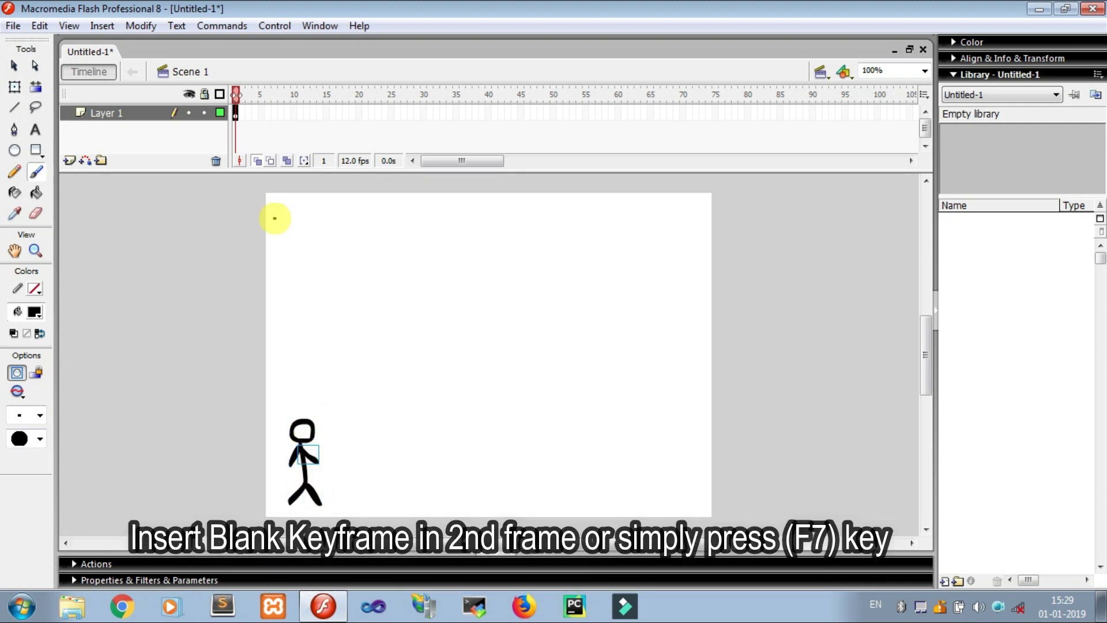
- Insert a blank keyframe at frame 2 and paint five roughly horizontal speed lines just right of the ghosted stick man
{"action": "right_click", "coordinate": [243, 116]}
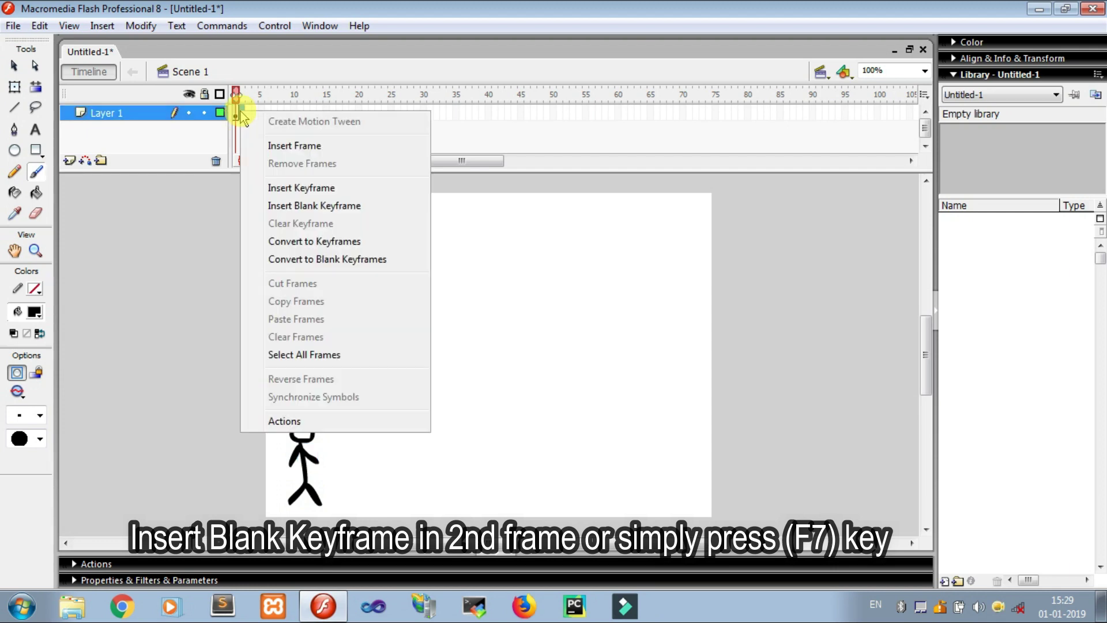
{"action": "left_click", "coordinate": [316, 206]}
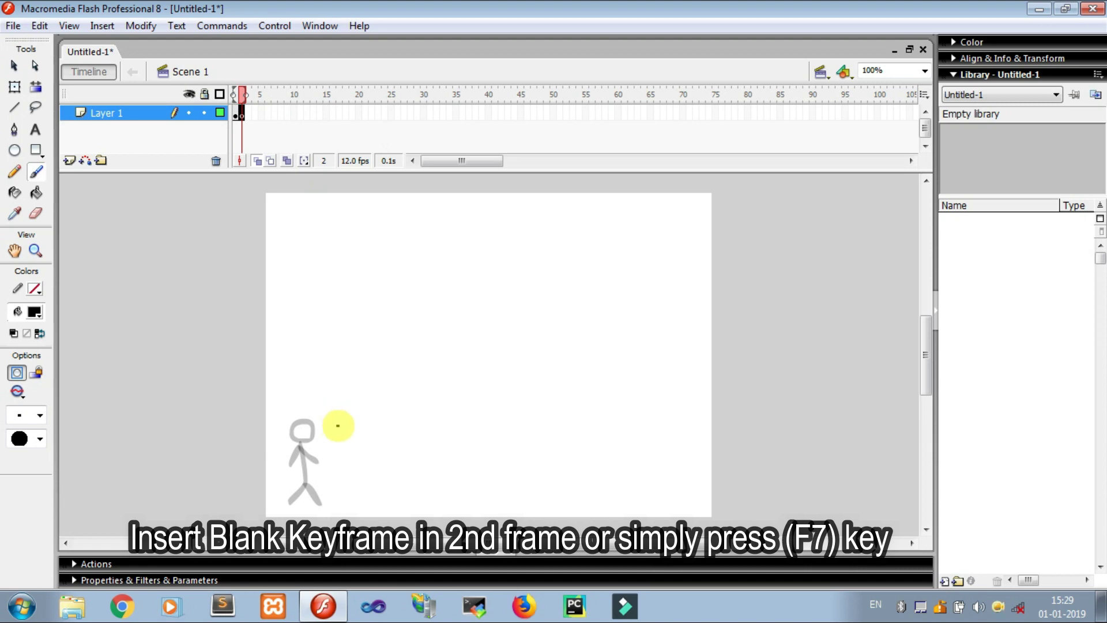
{"action": "mouse_move", "coordinate": [331, 423]}
{"action": "left_mouse_down"}
{"action": "mouse_move", "coordinate": [436, 429]}
{"action": "mouse_move", "coordinate": [549, 411]}
{"action": "left_mouse_up"}
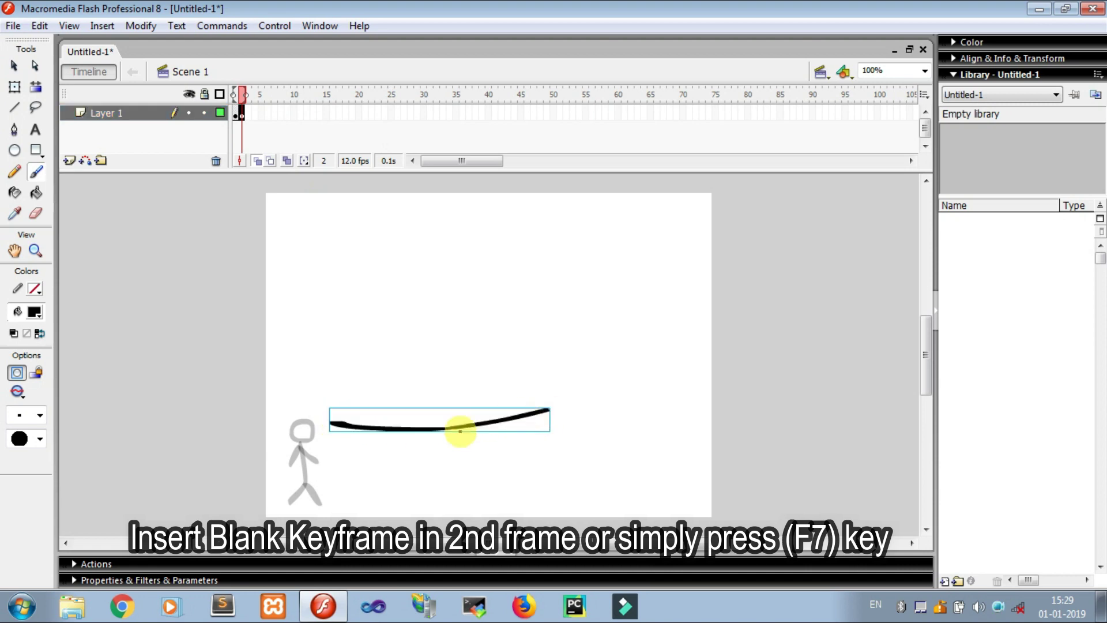
{"action": "left_click_drag", "start_coordinate": [339, 441], "coordinate": [495, 437]}
{"action": "left_click_drag", "start_coordinate": [379, 465], "coordinate": [465, 469]}
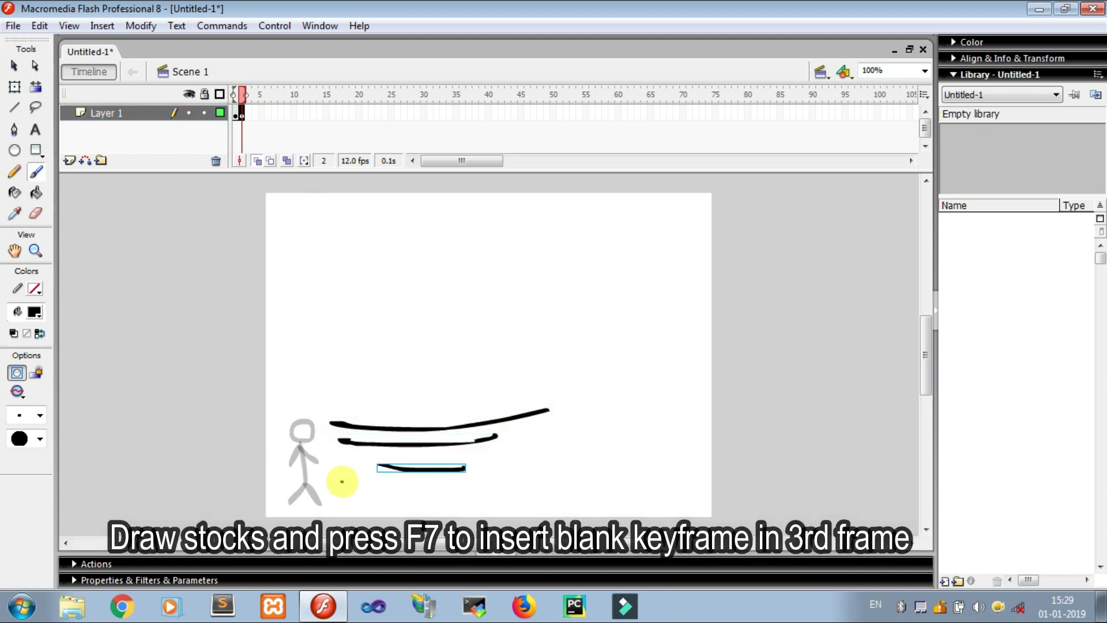
{"action": "left_click_drag", "start_coordinate": [339, 479], "coordinate": [497, 481]}
{"action": "left_click_drag", "start_coordinate": [385, 506], "coordinate": [494, 503]}
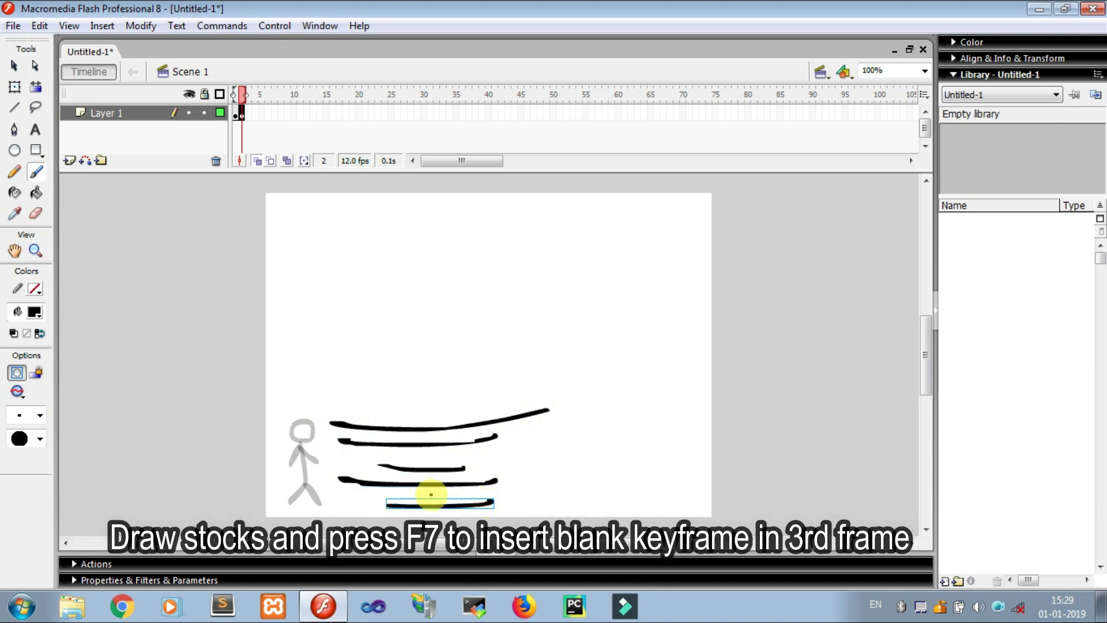
- Insert a blank keyframe at frame 3 and paint five horizontal speed lines farther right, slightly overlapping the ends of the ghosted ones
{"action": "left_click", "coordinate": [248, 112]}
{"action": "right_click", "coordinate": [248, 114]}
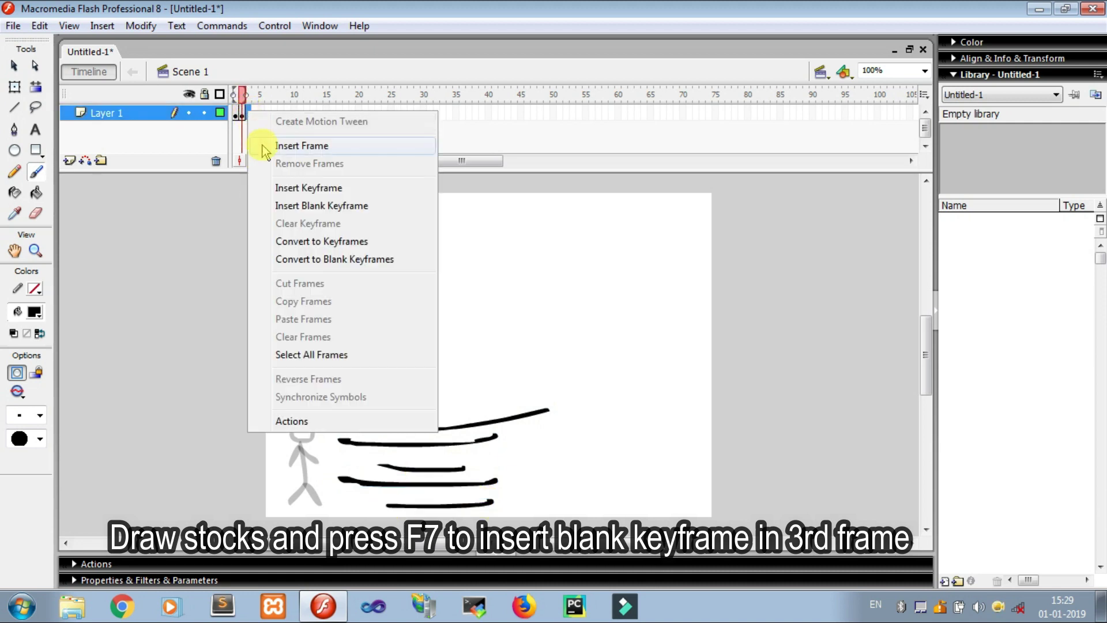
{"action": "left_click", "coordinate": [285, 202]}
{"action": "left_click_drag", "start_coordinate": [450, 417], "coordinate": [568, 414]}
{"action": "left_click_drag", "start_coordinate": [465, 444], "coordinate": [589, 442]}
{"action": "left_click_drag", "start_coordinate": [483, 468], "coordinate": [583, 461]}
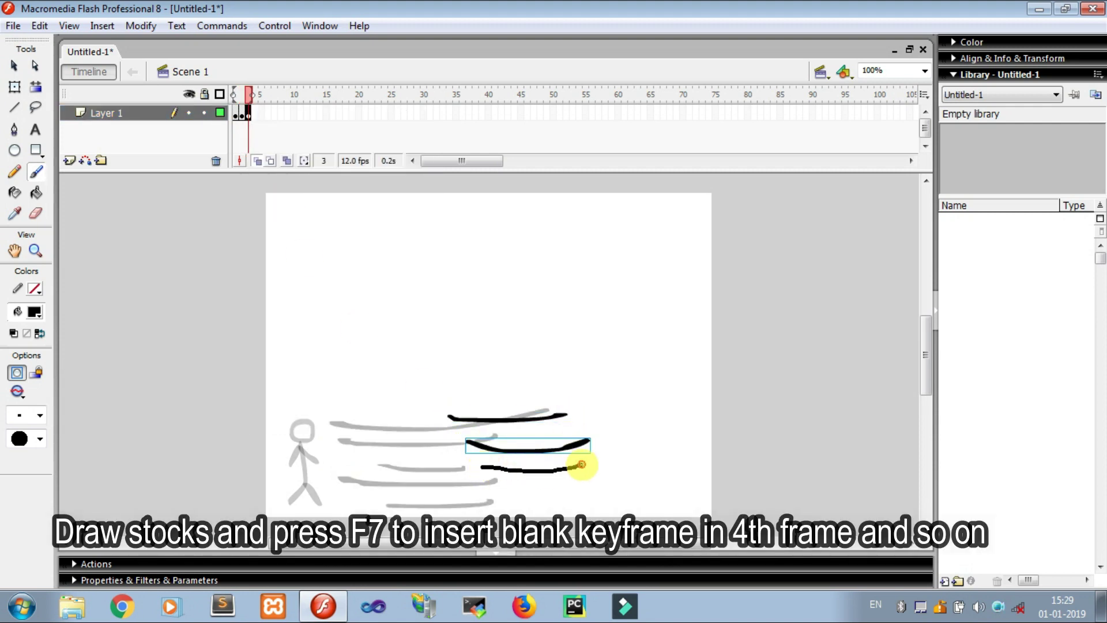
{"action": "left_click_drag", "start_coordinate": [474, 486], "coordinate": [588, 486]}
{"action": "left_click_drag", "start_coordinate": [472, 502], "coordinate": [607, 497]}
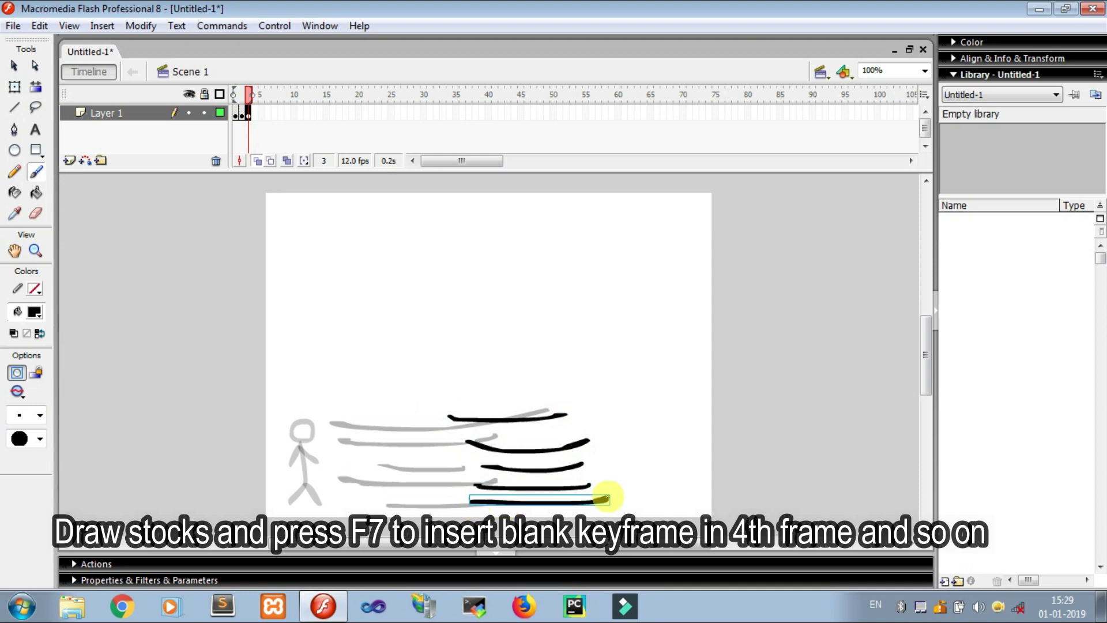
- Insert a blank keyframe at frame 4 and paint a complete stick man at the right end of the ghosted speed lines
{"action": "left_click", "coordinate": [256, 114]}
{"action": "right_click", "coordinate": [255, 114]}
{"action": "left_click", "coordinate": [295, 200]}
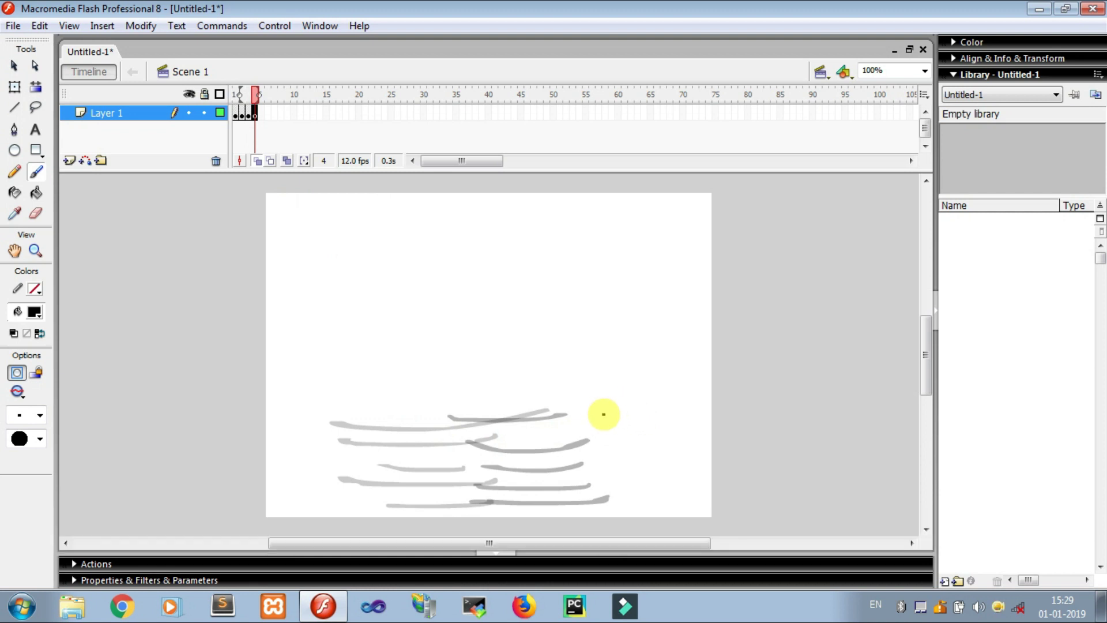
{"action": "mouse_move", "coordinate": [595, 413]}
{"action": "left_mouse_down"}
{"action": "mouse_move", "coordinate": [617, 423]}
{"action": "mouse_move", "coordinate": [606, 407]}
{"action": "mouse_move", "coordinate": [599, 423]}
{"action": "mouse_move", "coordinate": [616, 422]}
{"action": "mouse_move", "coordinate": [609, 408]}
{"action": "mouse_move", "coordinate": [611, 474]}
{"action": "mouse_move", "coordinate": [596, 506]}
{"action": "mouse_move", "coordinate": [623, 500]}
{"action": "left_mouse_up"}
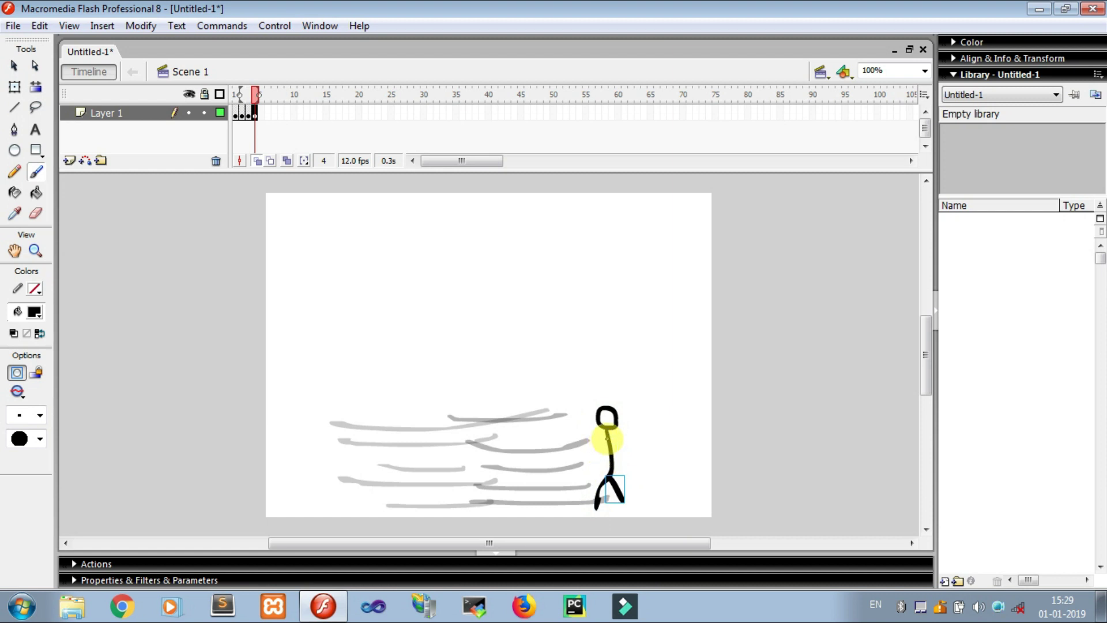
{"action": "mouse_move", "coordinate": [604, 445]}
{"action": "left_mouse_down"}
{"action": "mouse_move", "coordinate": [631, 454]}
{"action": "mouse_move", "coordinate": [595, 461]}
{"action": "left_mouse_up"}
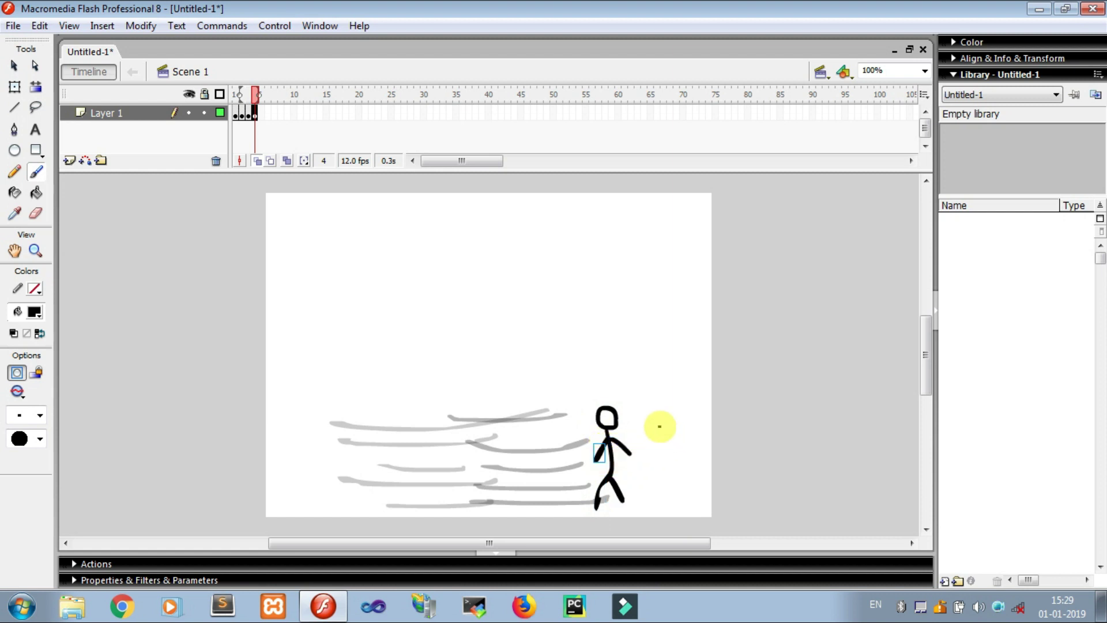
- Insert a blank keyframe at frame 5, paint a striding stick man just right of the ghosted one, and play the frames
{"action": "right_click", "coordinate": [259, 114]}
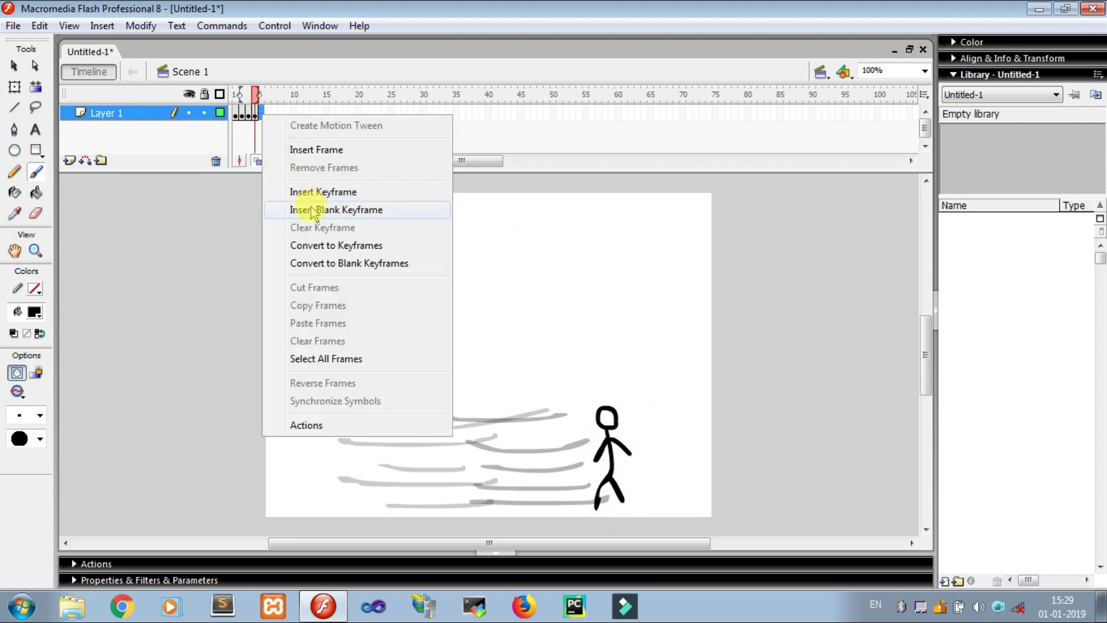
{"action": "left_click", "coordinate": [313, 210]}
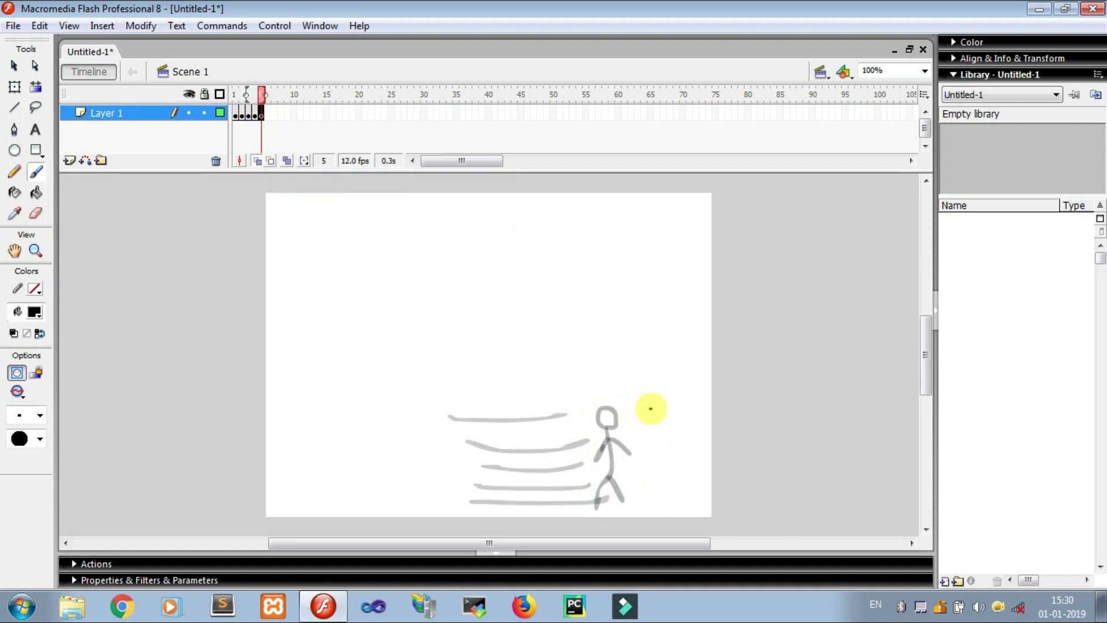
{"action": "mouse_move", "coordinate": [650, 408]}
{"action": "left_mouse_down"}
{"action": "mouse_move", "coordinate": [656, 435]}
{"action": "mouse_move", "coordinate": [660, 418]}
{"action": "mouse_move", "coordinate": [640, 414]}
{"action": "mouse_move", "coordinate": [639, 427]}
{"action": "mouse_move", "coordinate": [658, 423]}
{"action": "mouse_move", "coordinate": [649, 410]}
{"action": "mouse_move", "coordinate": [661, 490]}
{"action": "mouse_move", "coordinate": [646, 513]}
{"action": "mouse_move", "coordinate": [682, 506]}
{"action": "left_mouse_up"}
{"action": "key", "text": "ctrl+z"}
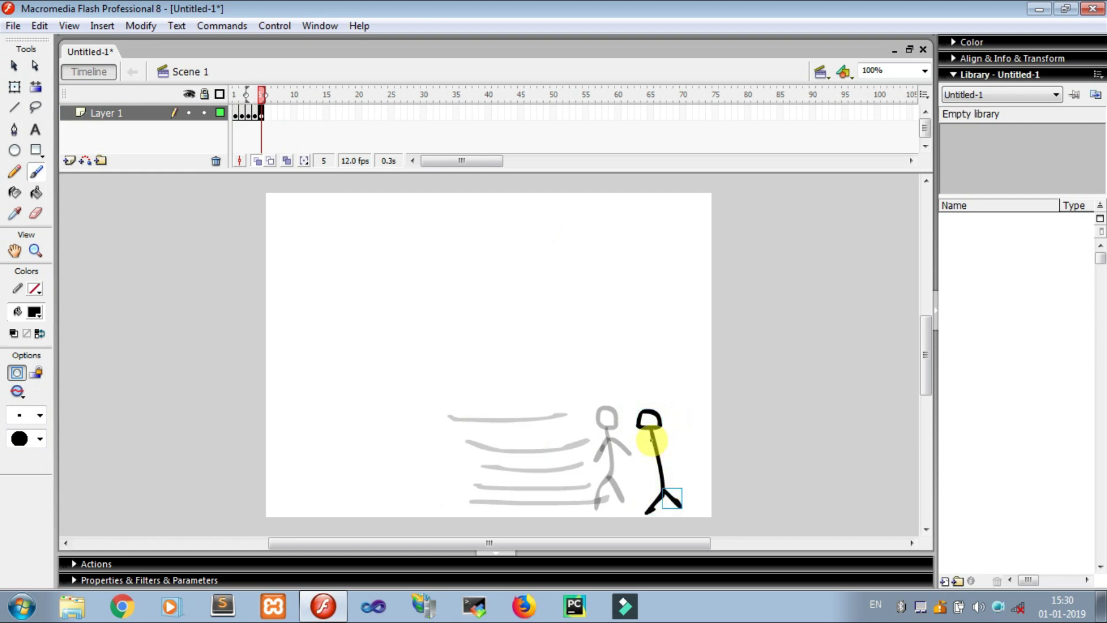
{"action": "mouse_move", "coordinate": [651, 439]}
{"action": "left_mouse_down"}
{"action": "mouse_move", "coordinate": [639, 456]}
{"action": "mouse_move", "coordinate": [674, 449]}
{"action": "left_mouse_up"}
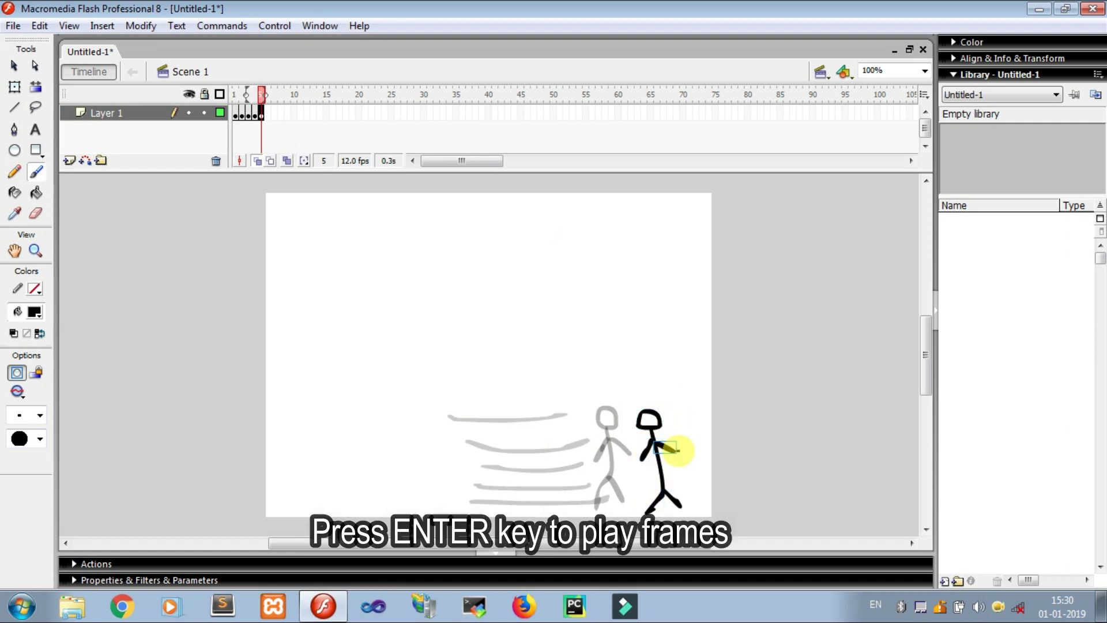
{"action": "key", "text": "Return"}
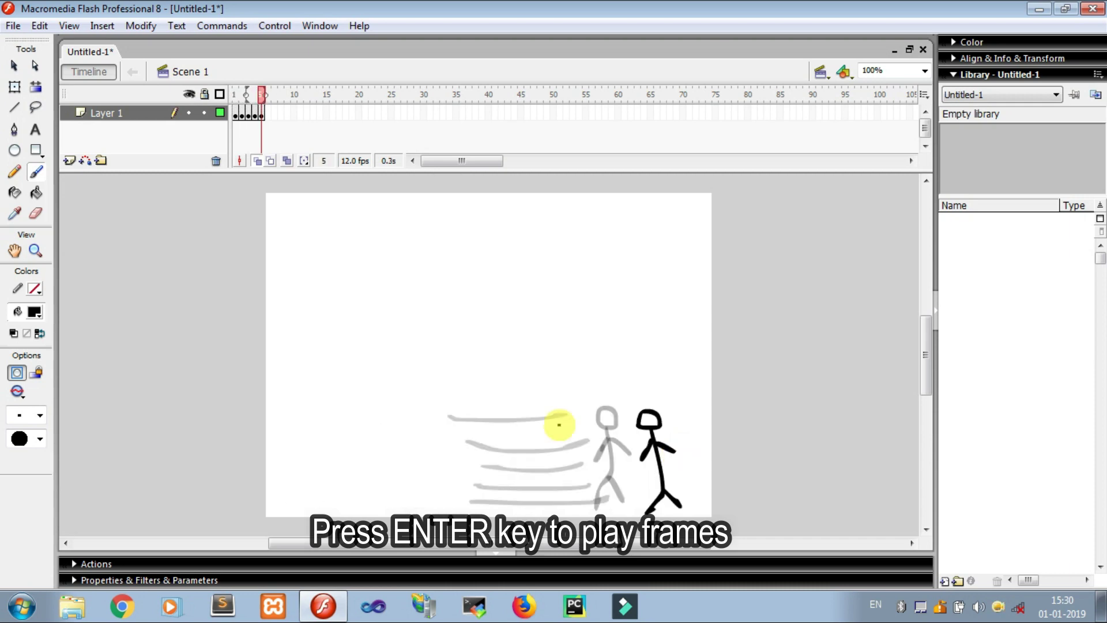
- Insert a blank keyframe at frame 6 and paint four horizontal speed lines running left from the ghosted stick men
{"action": "left_click", "coordinate": [268, 113]}
{"action": "right_click", "coordinate": [268, 113]}
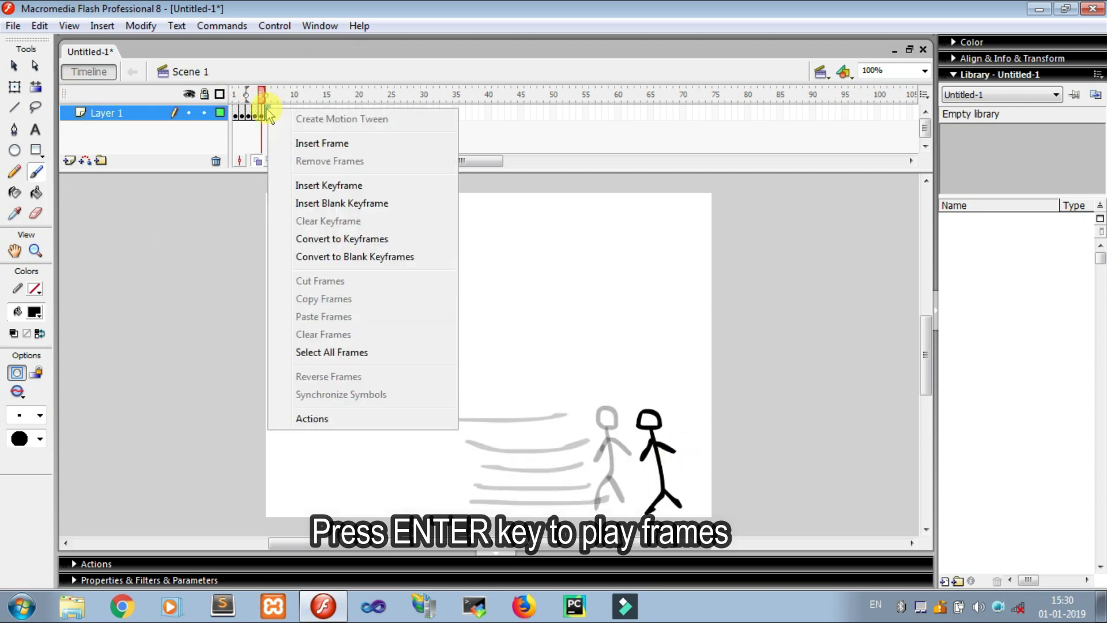
{"action": "left_click", "coordinate": [308, 202]}
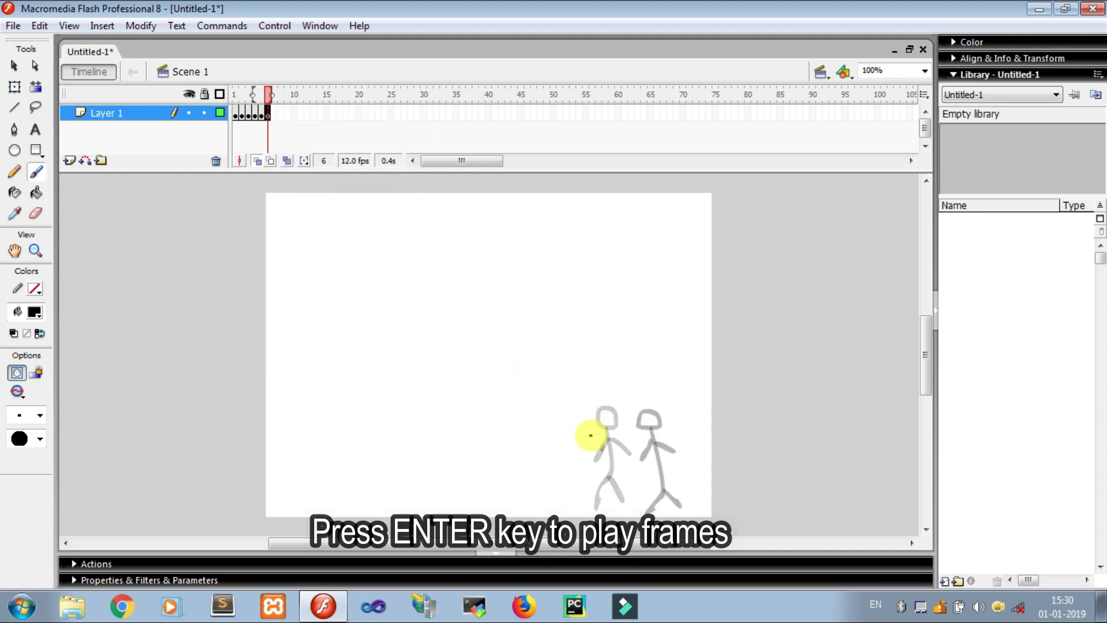
{"action": "left_click_drag", "start_coordinate": [505, 418], "coordinate": [594, 418]}
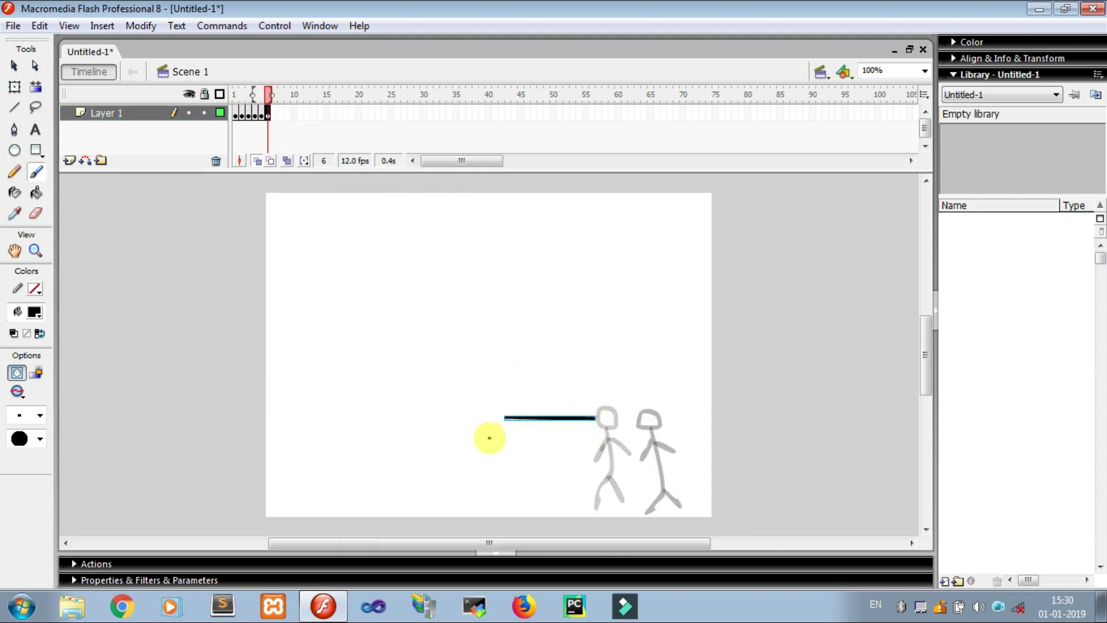
{"action": "left_click_drag", "start_coordinate": [488, 437], "coordinate": [620, 437]}
{"action": "left_click_drag", "start_coordinate": [511, 464], "coordinate": [568, 465]}
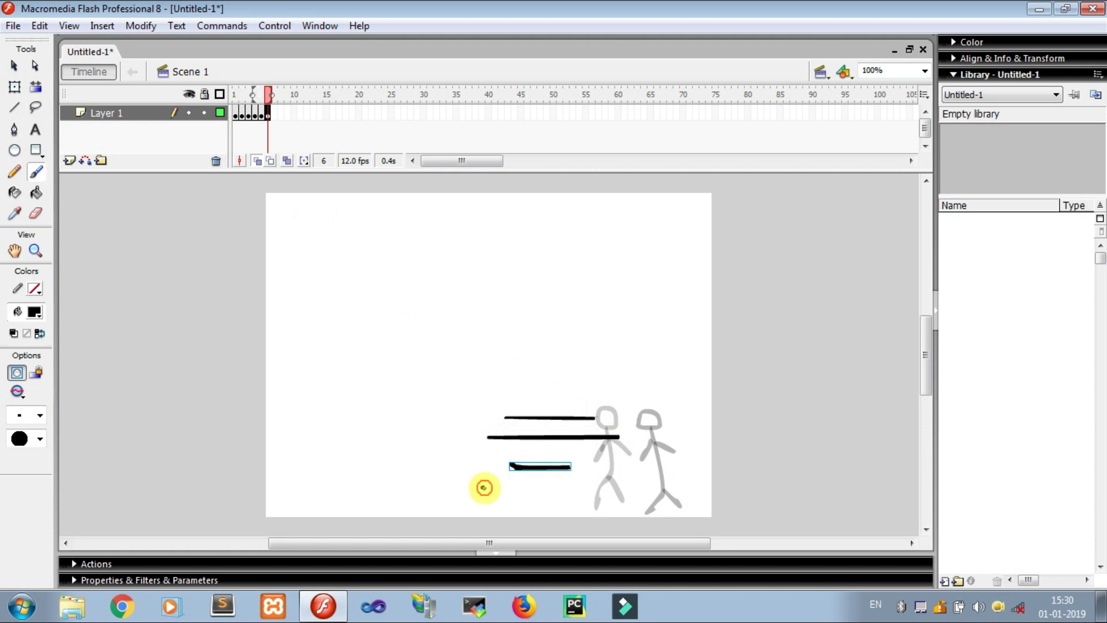
{"action": "left_click_drag", "start_coordinate": [482, 487], "coordinate": [615, 487]}
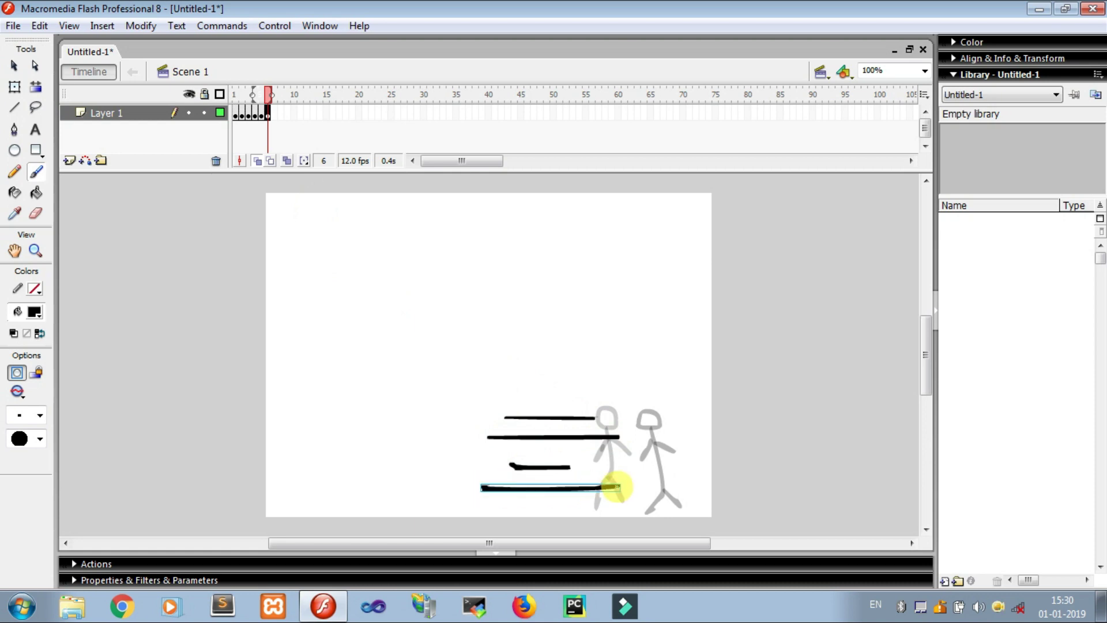
- Insert a blank keyframe at frame 7 and paint three long and two short near-vertical strokes left of the ghosted horizontal lines
{"action": "right_click", "coordinate": [272, 114]}
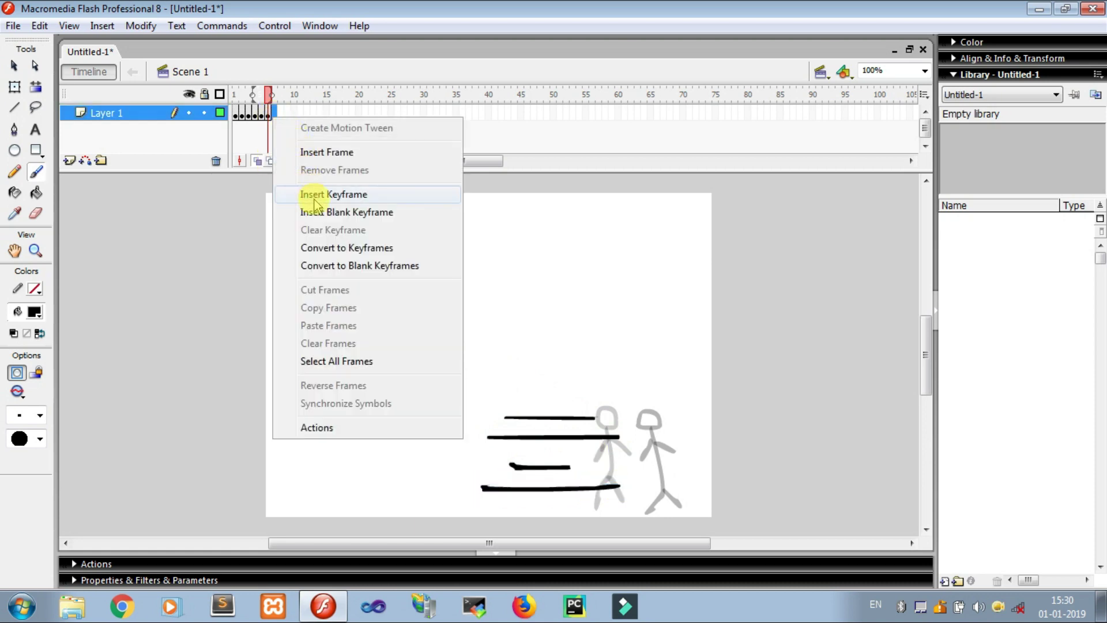
{"action": "left_click", "coordinate": [315, 211]}
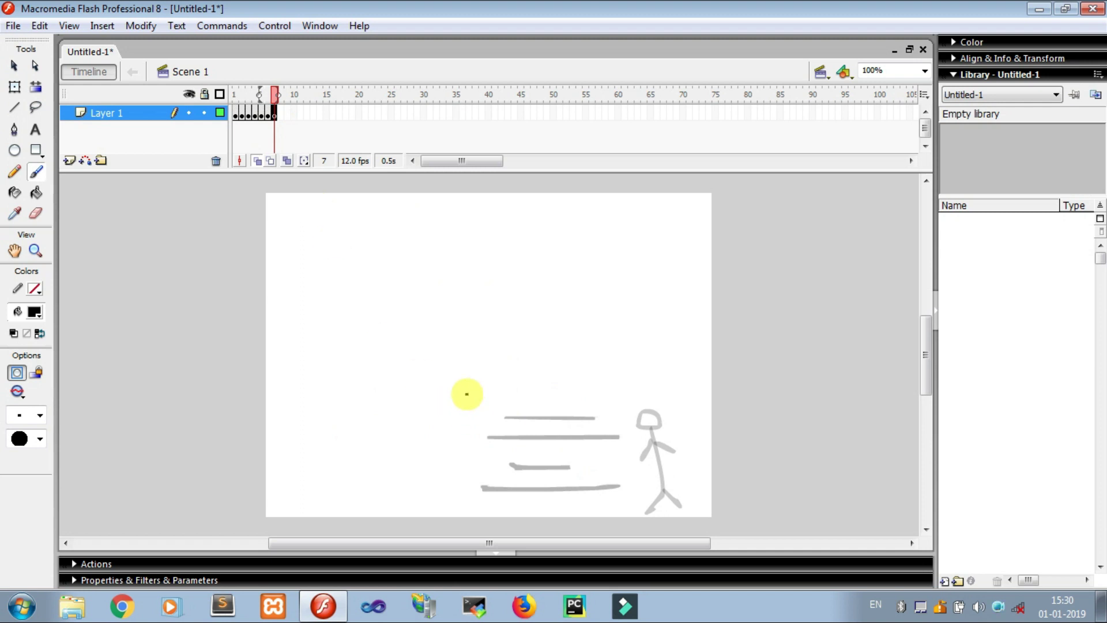
{"action": "left_click_drag", "start_coordinate": [467, 394], "coordinate": [459, 508]}
{"action": "left_click_drag", "start_coordinate": [445, 415], "coordinate": [442, 451]}
{"action": "left_click_drag", "start_coordinate": [428, 374], "coordinate": [415, 515]}
{"action": "left_click_drag", "start_coordinate": [400, 413], "coordinate": [394, 445]}
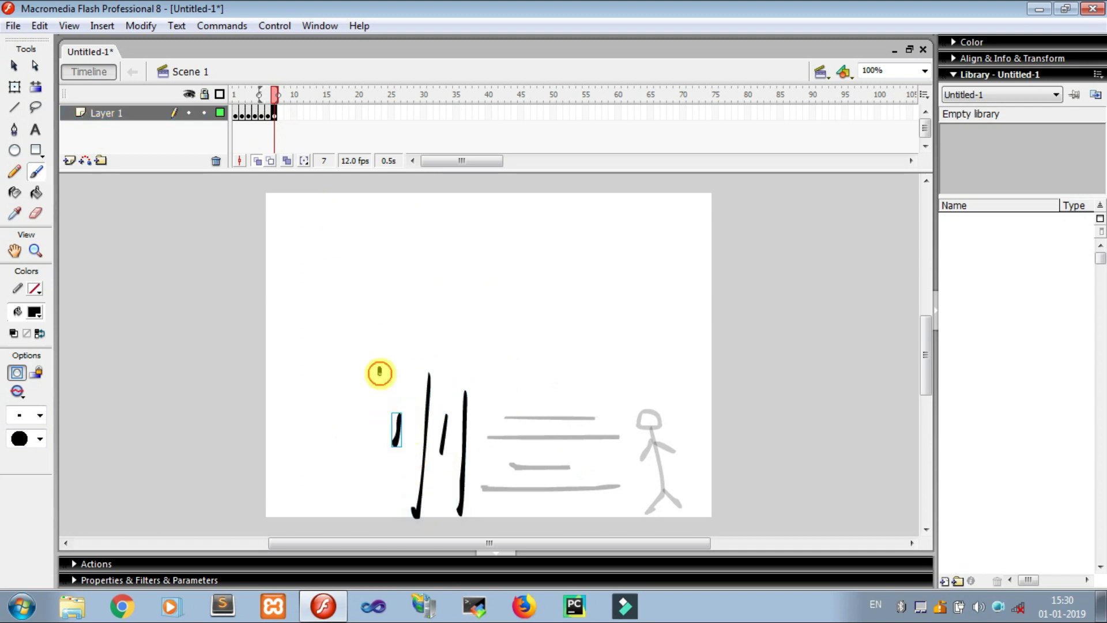
{"action": "left_click_drag", "start_coordinate": [380, 373], "coordinate": [357, 511]}
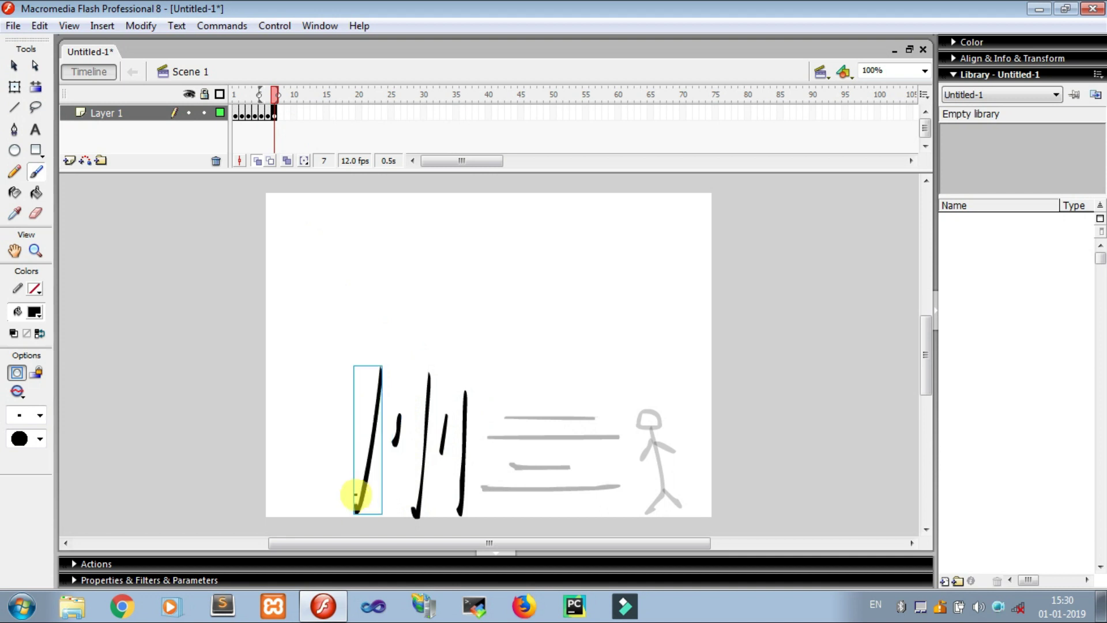
- Insert a blank keyframe at frame 8, paint a stick man left of the ghosted vertical strokes, and play the frames
{"action": "left_click", "coordinate": [281, 113]}
{"action": "right_click", "coordinate": [280, 113]}
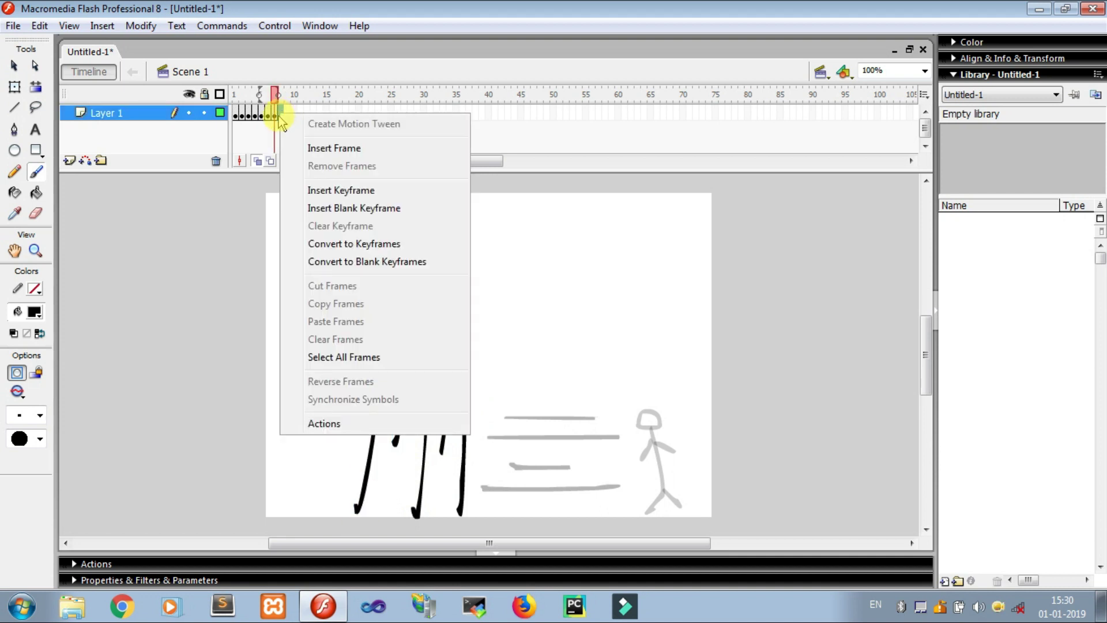
{"action": "left_click", "coordinate": [342, 211]}
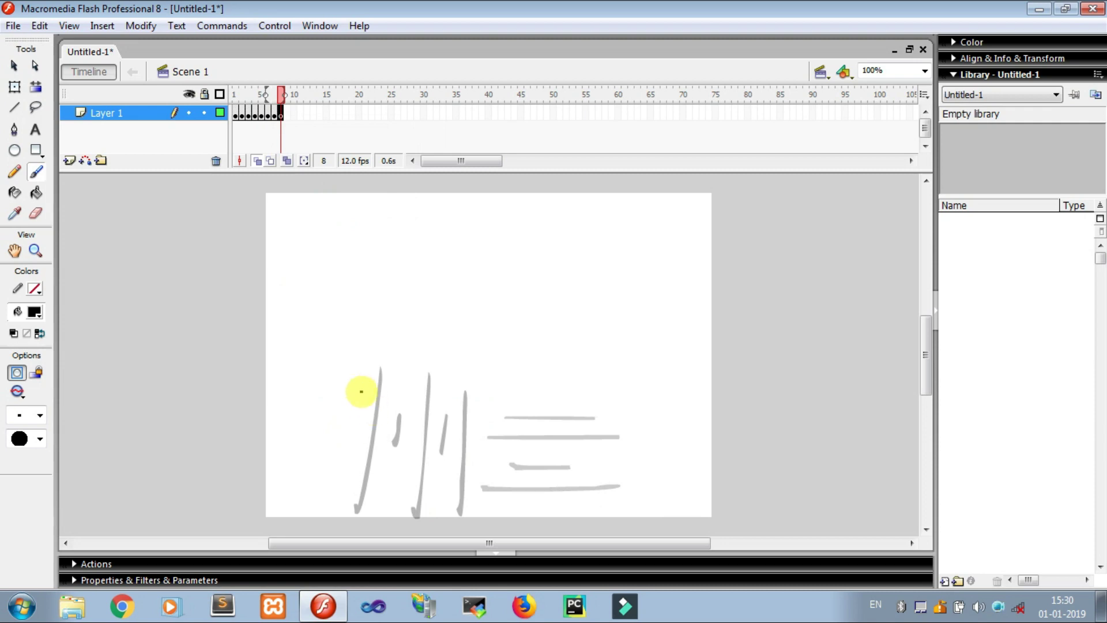
{"action": "mouse_move", "coordinate": [336, 423]}
{"action": "left_mouse_down"}
{"action": "mouse_move", "coordinate": [321, 425]}
{"action": "mouse_move", "coordinate": [334, 425]}
{"action": "mouse_move", "coordinate": [334, 484]}
{"action": "mouse_move", "coordinate": [314, 504]}
{"action": "mouse_move", "coordinate": [344, 507]}
{"action": "left_mouse_up"}
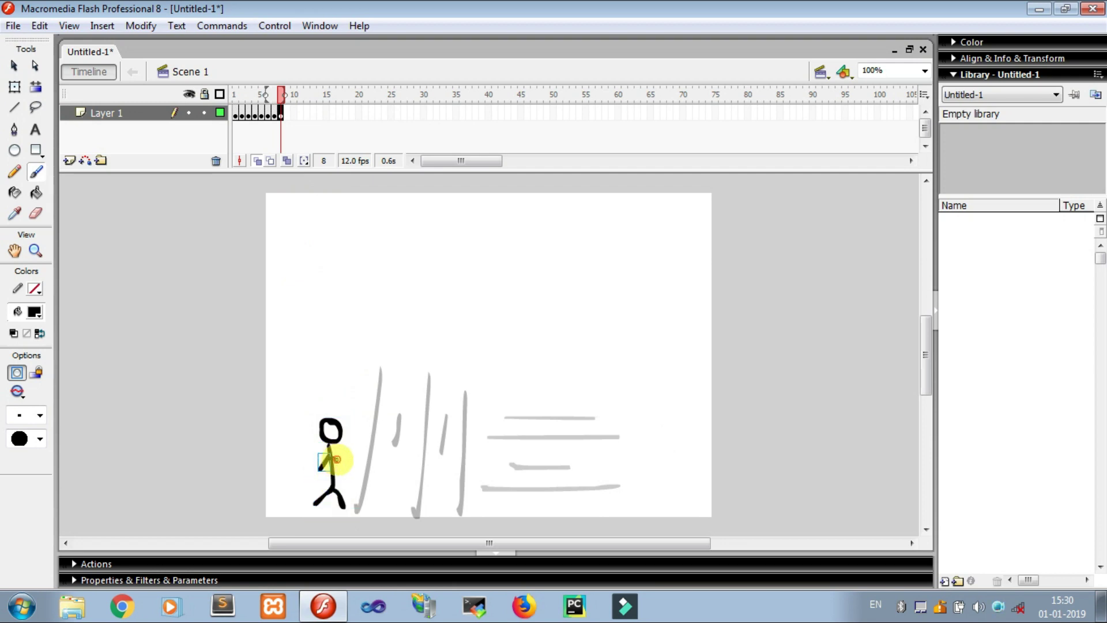
{"action": "left_click_drag", "start_coordinate": [340, 460], "coordinate": [346, 462]}
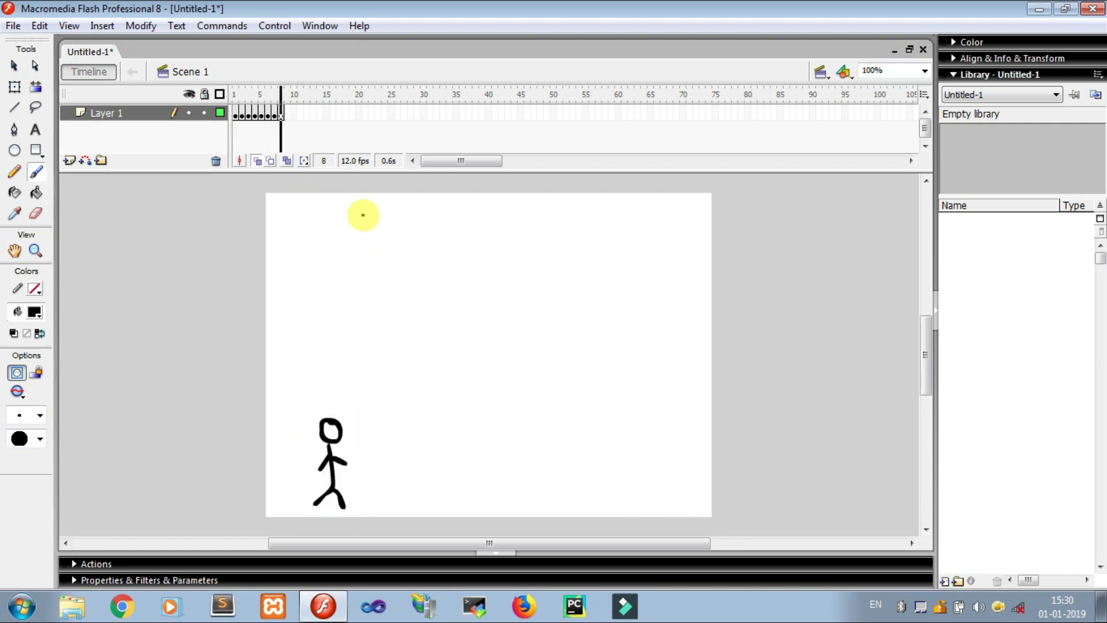
{"action": "key", "text": "Return"}
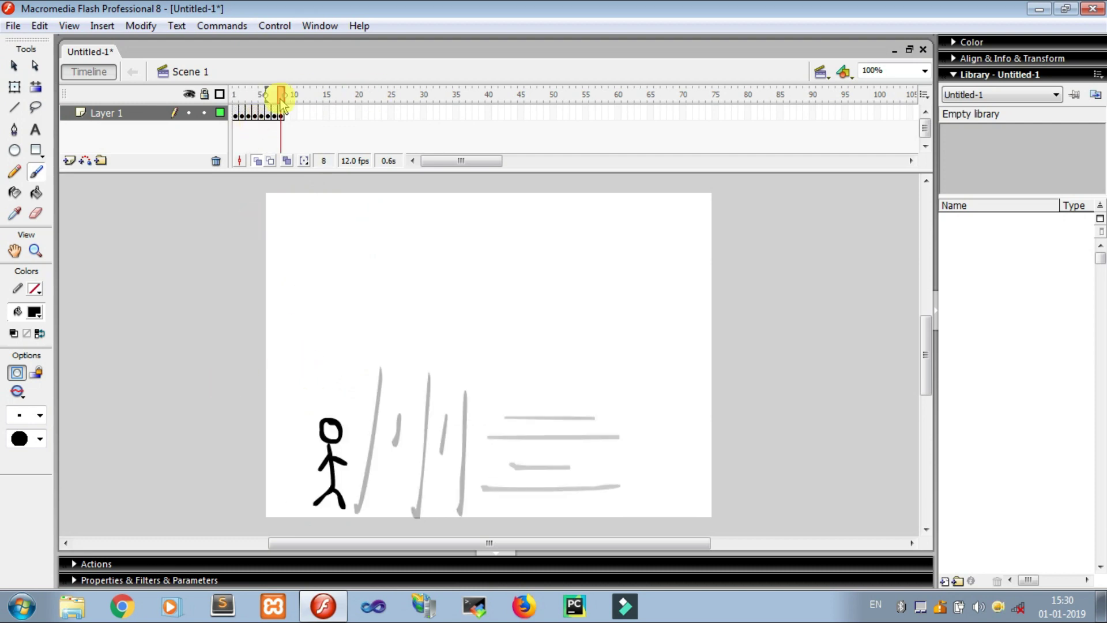
- Insert a blank keyframe at frame 9 and paint a crouching stick man slightly lower and left of the ghosted stick man
{"action": "right_click", "coordinate": [287, 114]}
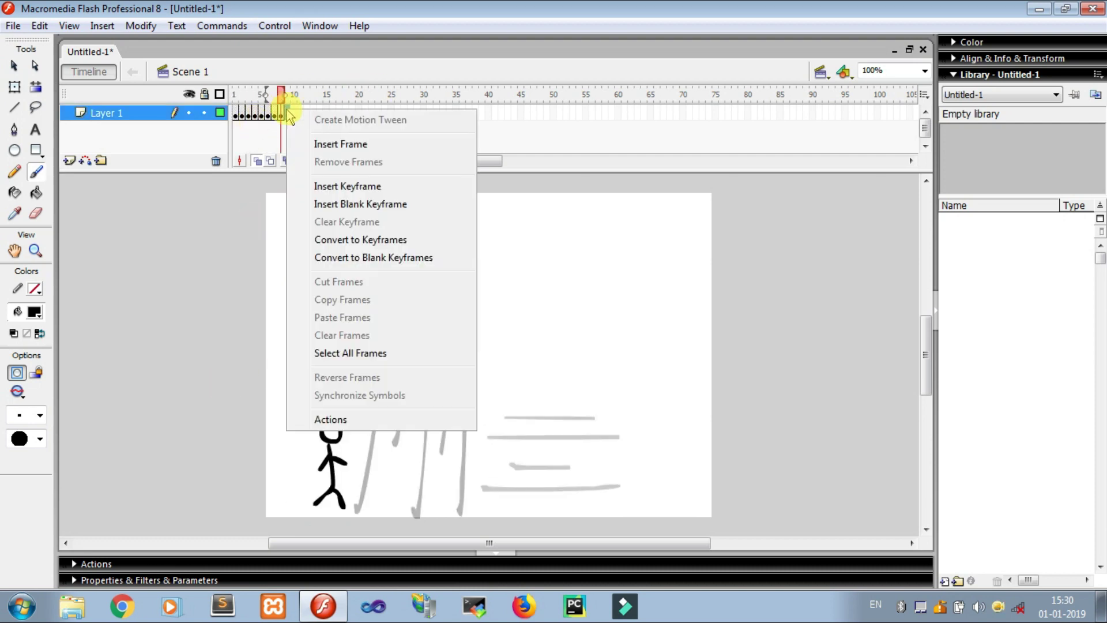
{"action": "left_click", "coordinate": [323, 203]}
{"action": "mouse_move", "coordinate": [306, 440]}
{"action": "left_mouse_down"}
{"action": "mouse_move", "coordinate": [294, 445]}
{"action": "mouse_move", "coordinate": [316, 460]}
{"action": "mouse_move", "coordinate": [312, 443]}
{"action": "mouse_move", "coordinate": [290, 516]}
{"action": "mouse_move", "coordinate": [316, 497]}
{"action": "mouse_move", "coordinate": [317, 518]}
{"action": "left_mouse_up"}
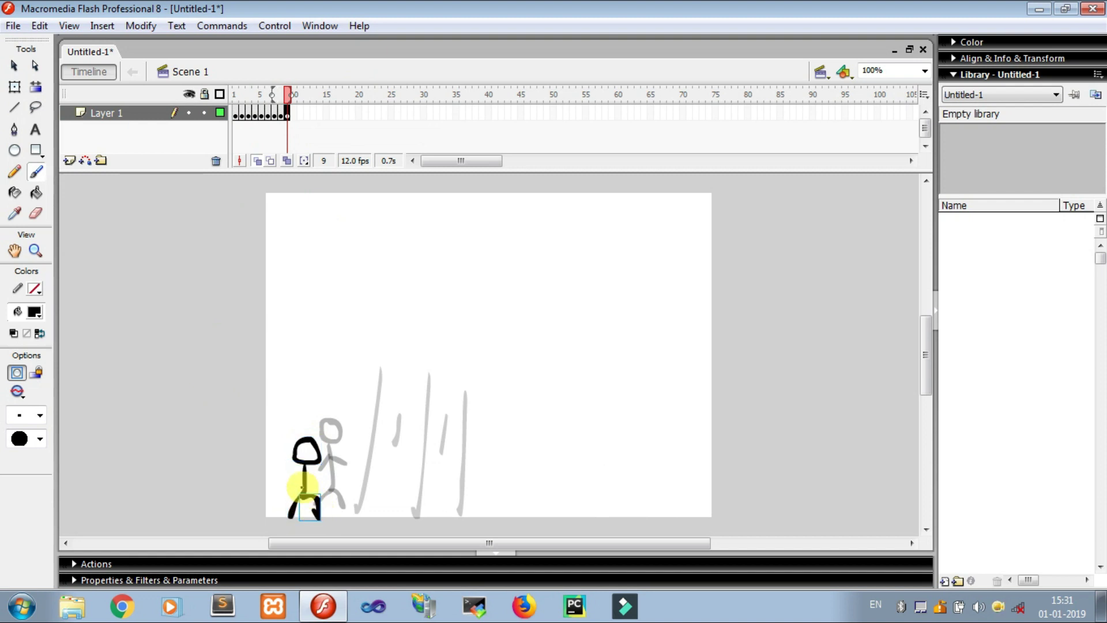
{"action": "left_click_drag", "start_coordinate": [305, 479], "coordinate": [317, 482]}
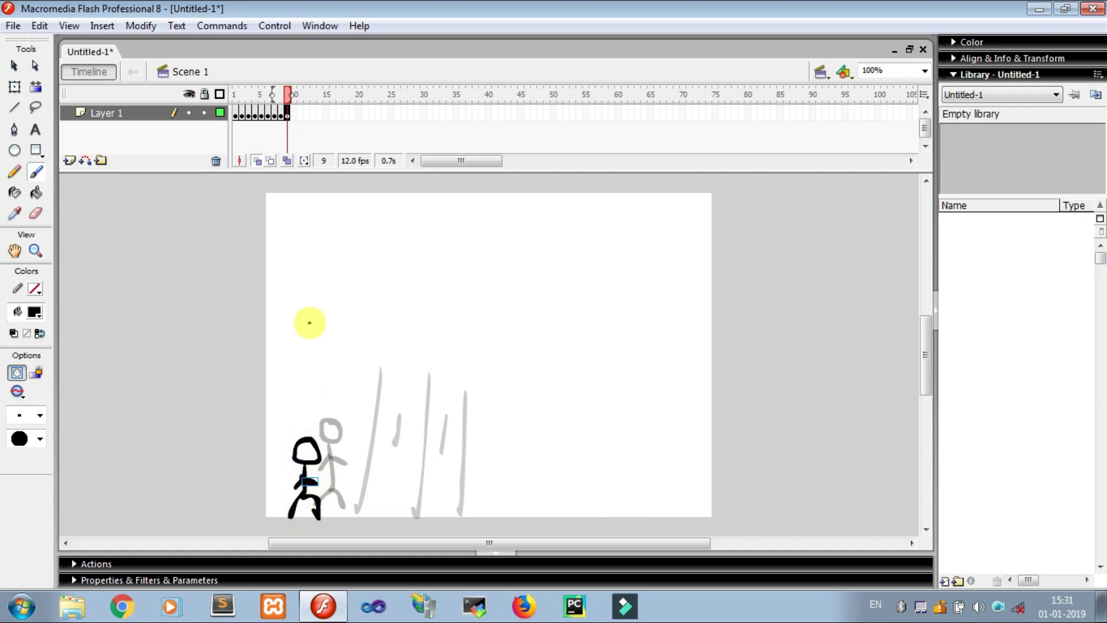
- Insert a blank keyframe at frame 10 and paint a stick man rising upright just above the ghosted crouching one
{"action": "right_click", "coordinate": [294, 118]}
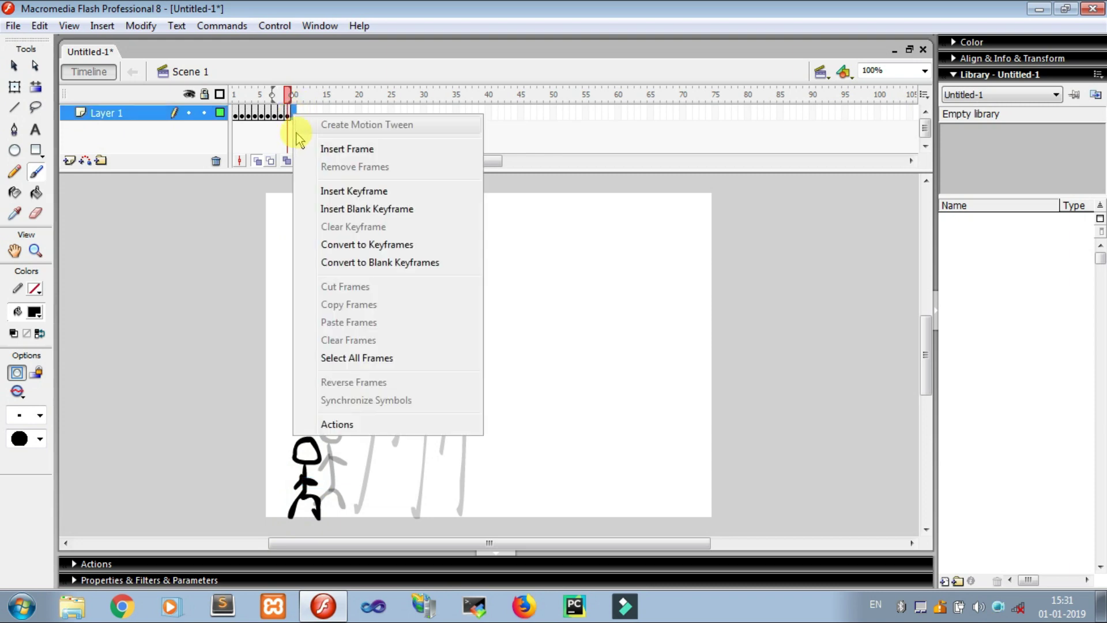
{"action": "left_click", "coordinate": [317, 208]}
{"action": "mouse_move", "coordinate": [305, 413]}
{"action": "left_mouse_down"}
{"action": "mouse_move", "coordinate": [316, 436]}
{"action": "mouse_move", "coordinate": [318, 426]}
{"action": "mouse_move", "coordinate": [301, 411]}
{"action": "mouse_move", "coordinate": [301, 472]}
{"action": "mouse_move", "coordinate": [282, 492]}
{"action": "mouse_move", "coordinate": [300, 474]}
{"action": "mouse_move", "coordinate": [311, 494]}
{"action": "left_mouse_up"}
{"action": "left_click_drag", "start_coordinate": [288, 440], "coordinate": [302, 453]}
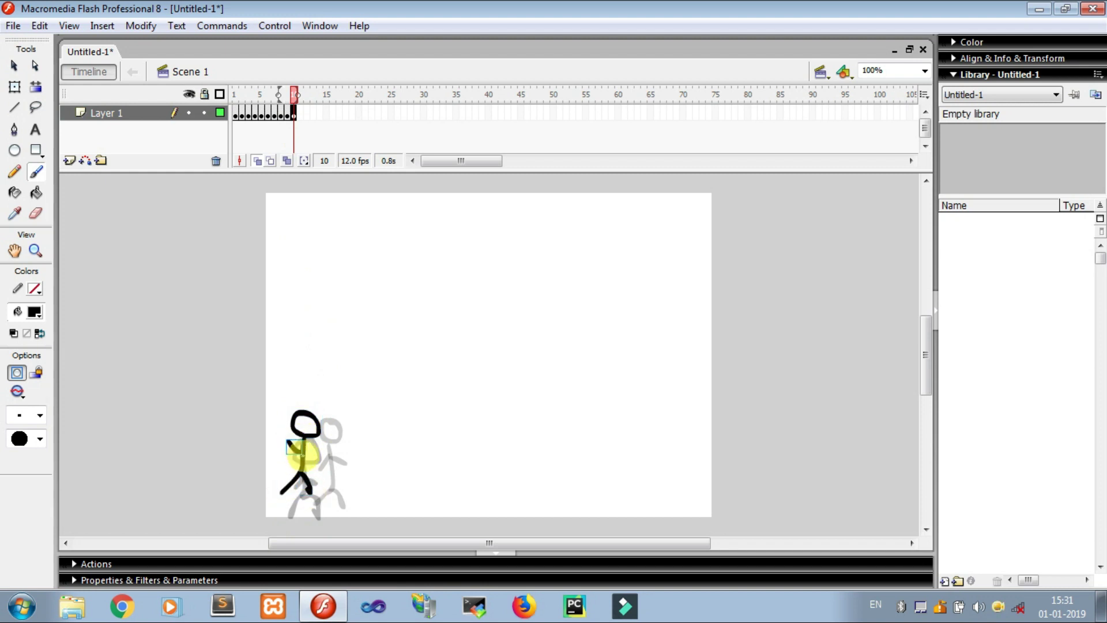
- Insert a blank keyframe at frame 11 and paint a leaping stick man tilted toward the right, above the ghosted stick men
{"action": "right_click", "coordinate": [299, 111]}
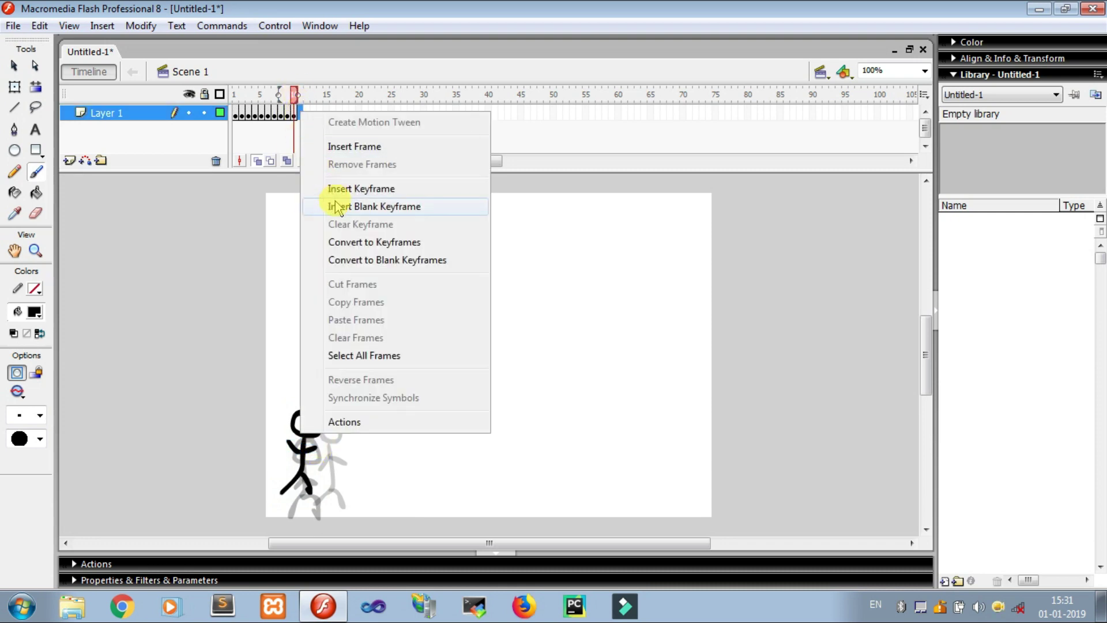
{"action": "left_click", "coordinate": [336, 206]}
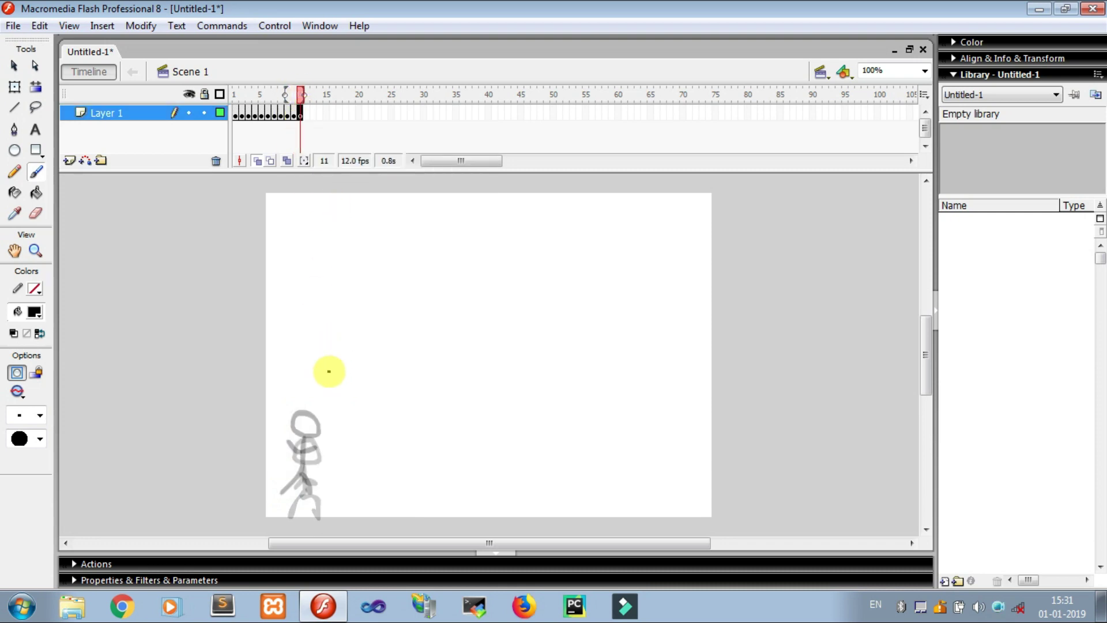
{"action": "mouse_move", "coordinate": [329, 371]}
{"action": "left_mouse_down"}
{"action": "mouse_move", "coordinate": [315, 407]}
{"action": "mouse_move", "coordinate": [294, 416]}
{"action": "mouse_move", "coordinate": [274, 397]}
{"action": "mouse_move", "coordinate": [293, 416]}
{"action": "mouse_move", "coordinate": [269, 424]}
{"action": "mouse_move", "coordinate": [304, 409]}
{"action": "mouse_move", "coordinate": [303, 387]}
{"action": "mouse_move", "coordinate": [327, 424]}
{"action": "left_mouse_up"}
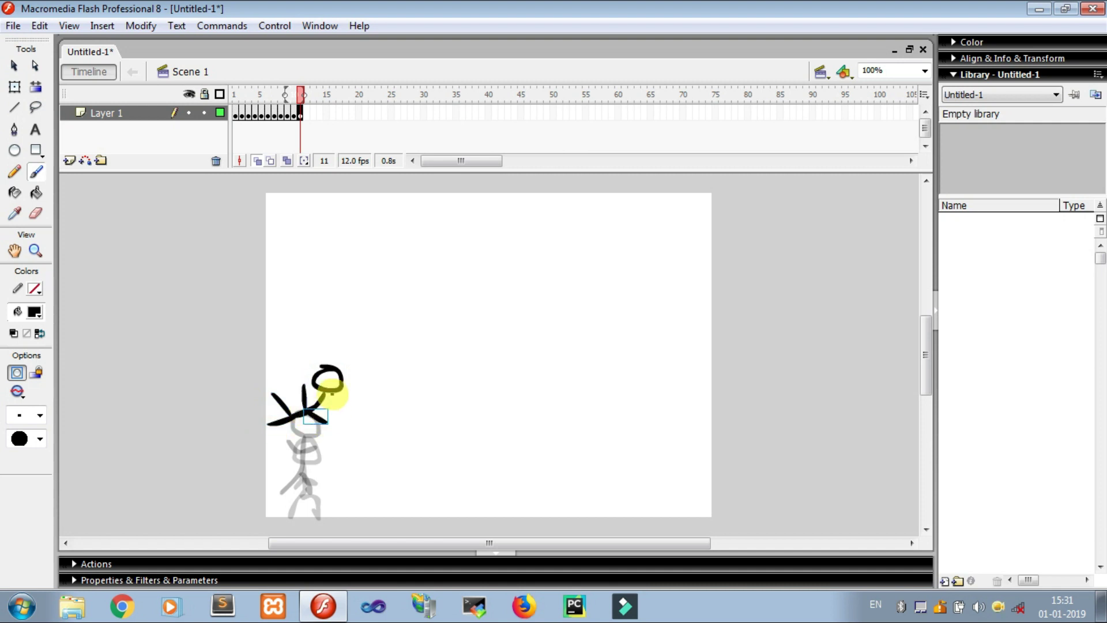
- Insert a blank keyframe at frame 12 and paint a horizontal stick man, head to the right, above the ghosted leaping one
{"action": "right_click", "coordinate": [306, 114]}
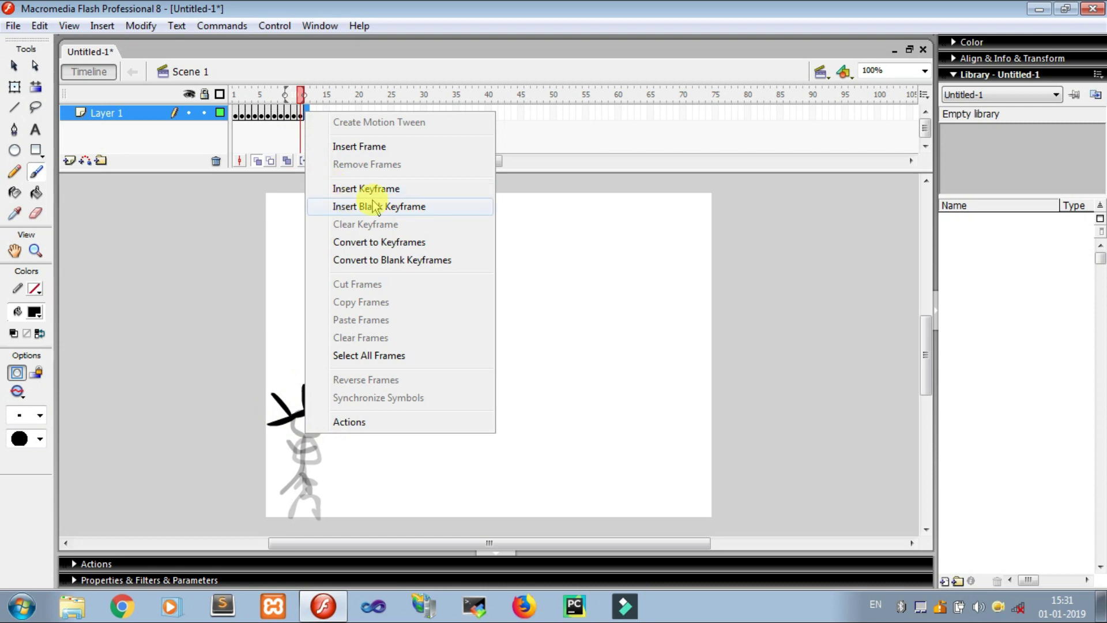
{"action": "left_click", "coordinate": [396, 207]}
{"action": "mouse_move", "coordinate": [341, 346]}
{"action": "left_mouse_down"}
{"action": "mouse_move", "coordinate": [358, 357]}
{"action": "mouse_move", "coordinate": [348, 341]}
{"action": "mouse_move", "coordinate": [319, 361]}
{"action": "mouse_move", "coordinate": [292, 357]}
{"action": "mouse_move", "coordinate": [289, 324]}
{"action": "mouse_move", "coordinate": [290, 356]}
{"action": "mouse_move", "coordinate": [269, 355]}
{"action": "mouse_move", "coordinate": [317, 363]}
{"action": "mouse_move", "coordinate": [318, 343]}
{"action": "mouse_move", "coordinate": [324, 378]}
{"action": "left_mouse_up"}
- Insert a blank keyframe at frame 13 and paint a head-down stick man with legs pointing up-left, above the ghosted horizontal one
{"action": "right_click", "coordinate": [311, 109]}
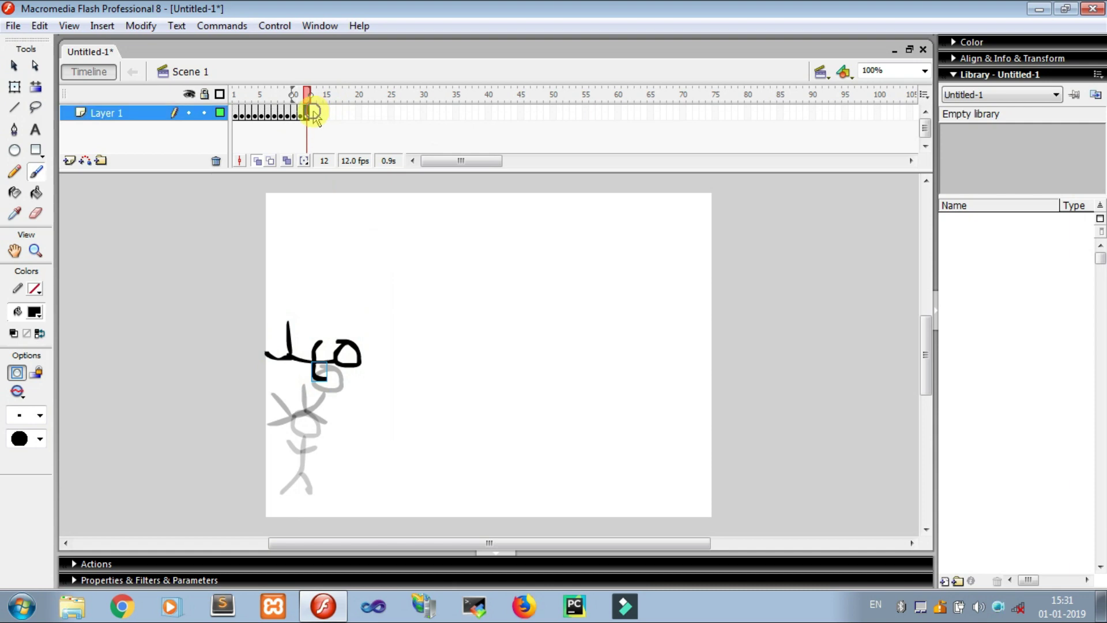
{"action": "left_click", "coordinate": [348, 207]}
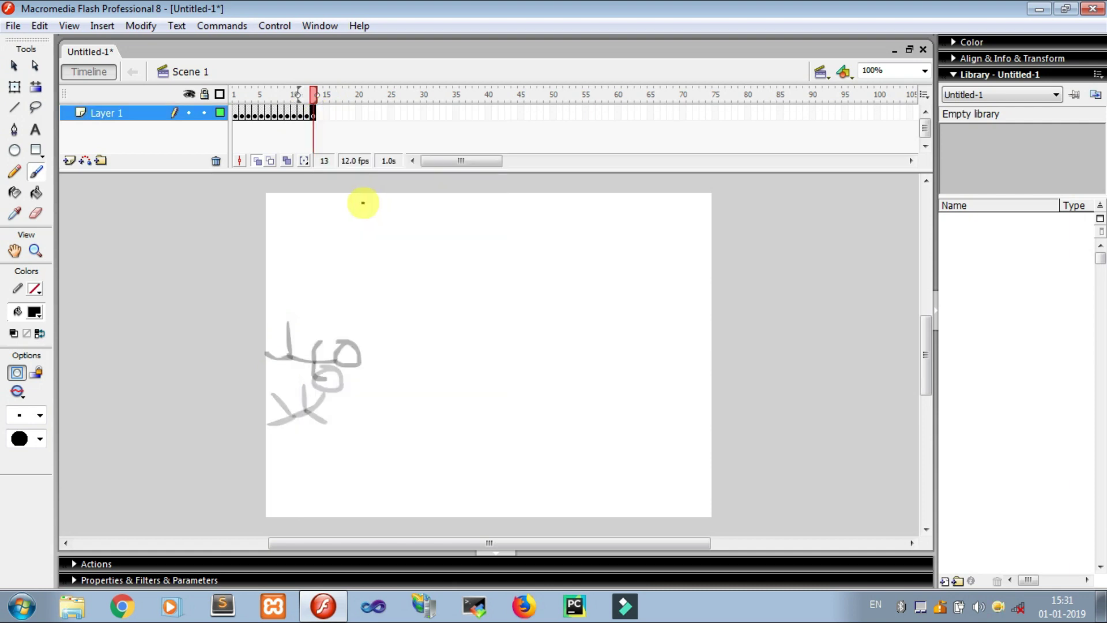
{"action": "mouse_move", "coordinate": [337, 314]}
{"action": "left_mouse_down"}
{"action": "mouse_move", "coordinate": [351, 333]}
{"action": "mouse_move", "coordinate": [353, 316]}
{"action": "mouse_move", "coordinate": [310, 294]}
{"action": "mouse_move", "coordinate": [310, 265]}
{"action": "mouse_move", "coordinate": [289, 273]}
{"action": "left_mouse_up"}
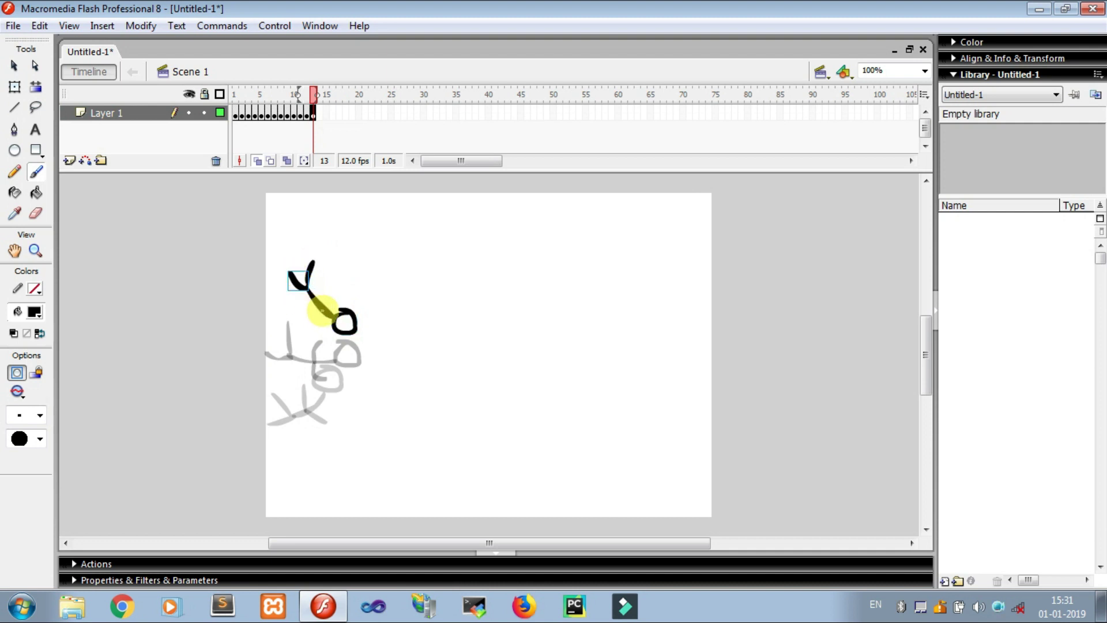
{"action": "mouse_move", "coordinate": [325, 306]}
{"action": "left_mouse_down"}
{"action": "mouse_move", "coordinate": [344, 303]}
{"action": "mouse_move", "coordinate": [323, 327]}
{"action": "left_mouse_up"}
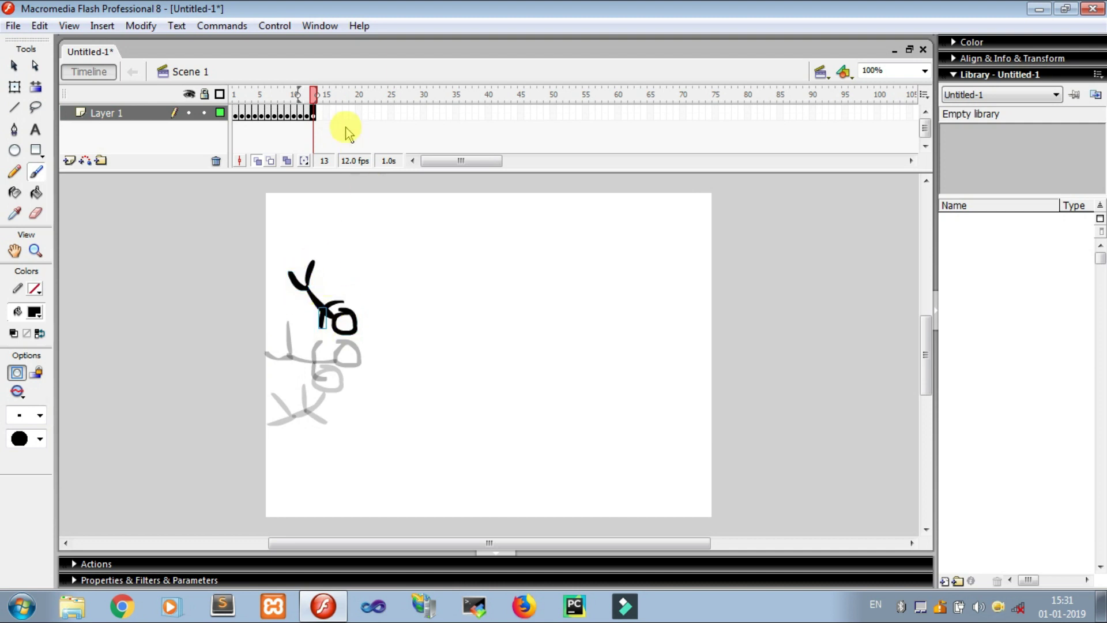
- Insert a blank keyframe at frame 14 and paint an upside-down stick man with legs bent up-right, right of the ghosted figures
{"action": "right_click", "coordinate": [319, 110]}
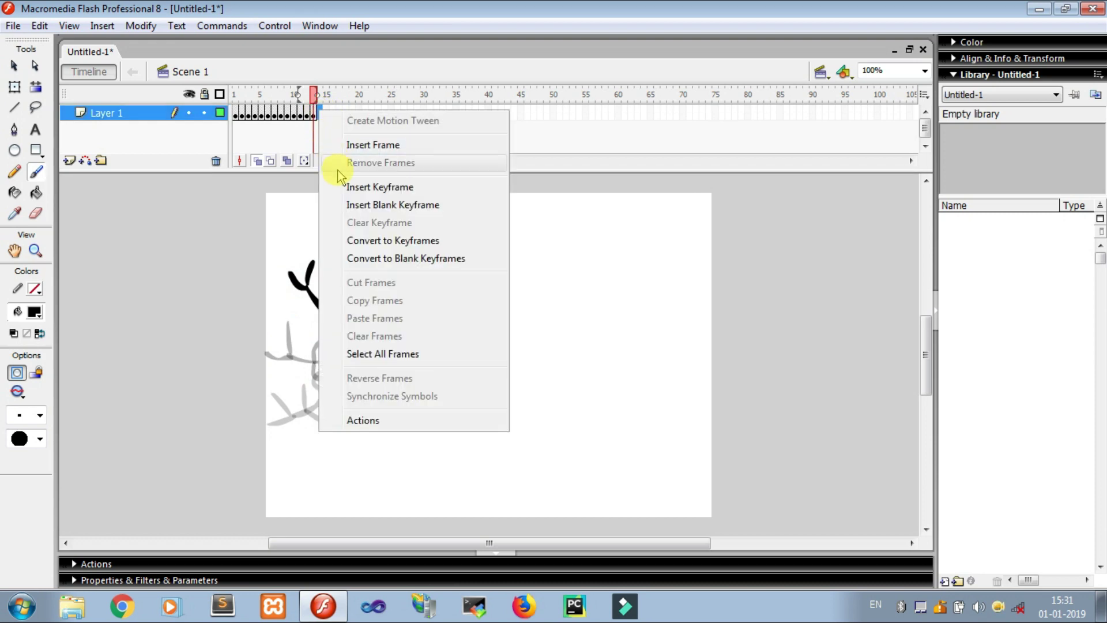
{"action": "left_click", "coordinate": [386, 205]}
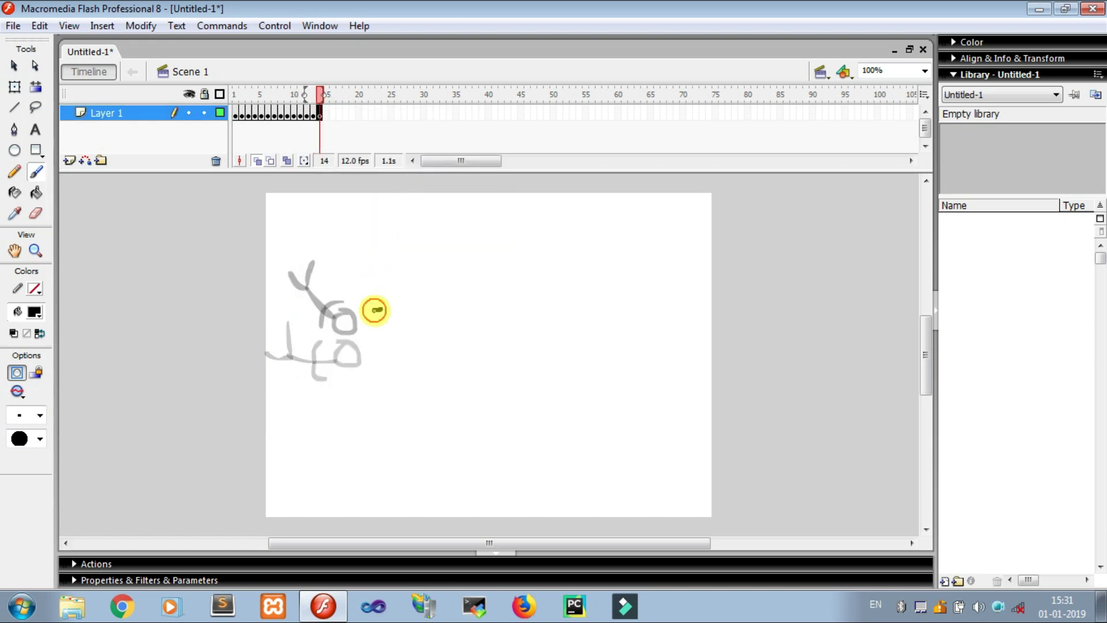
{"action": "mouse_move", "coordinate": [376, 310]}
{"action": "left_mouse_down"}
{"action": "mouse_move", "coordinate": [383, 323]}
{"action": "mouse_move", "coordinate": [375, 313]}
{"action": "mouse_move", "coordinate": [402, 269]}
{"action": "mouse_move", "coordinate": [438, 283]}
{"action": "mouse_move", "coordinate": [425, 249]}
{"action": "left_mouse_up"}
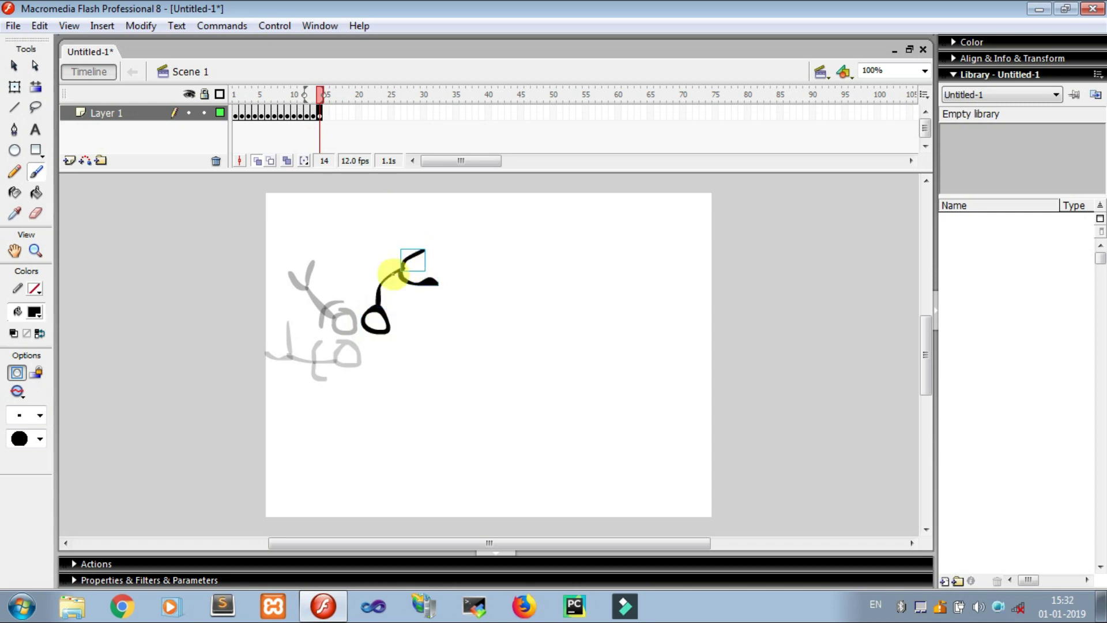
{"action": "mouse_move", "coordinate": [383, 285]}
{"action": "left_mouse_down"}
{"action": "mouse_move", "coordinate": [376, 261]}
{"action": "mouse_move", "coordinate": [390, 297]}
{"action": "left_mouse_up"}
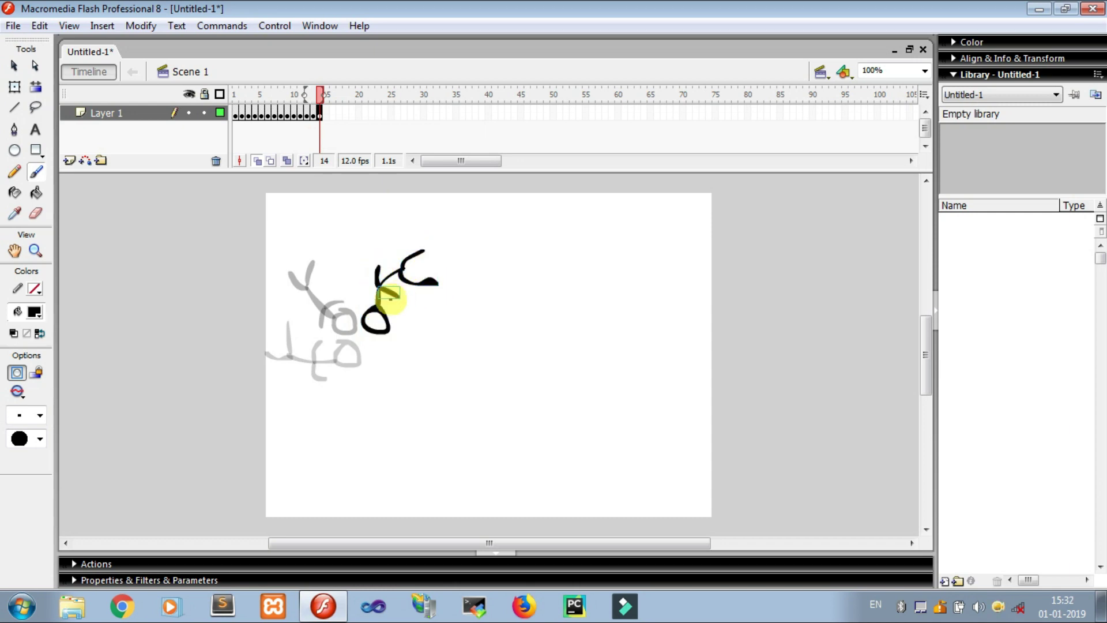
- Insert a blank keyframe at frame 15 and paint an upright falling stick man below and right of the ghosted upside-down one
{"action": "left_click", "coordinate": [327, 112]}
{"action": "right_click", "coordinate": [327, 111]}
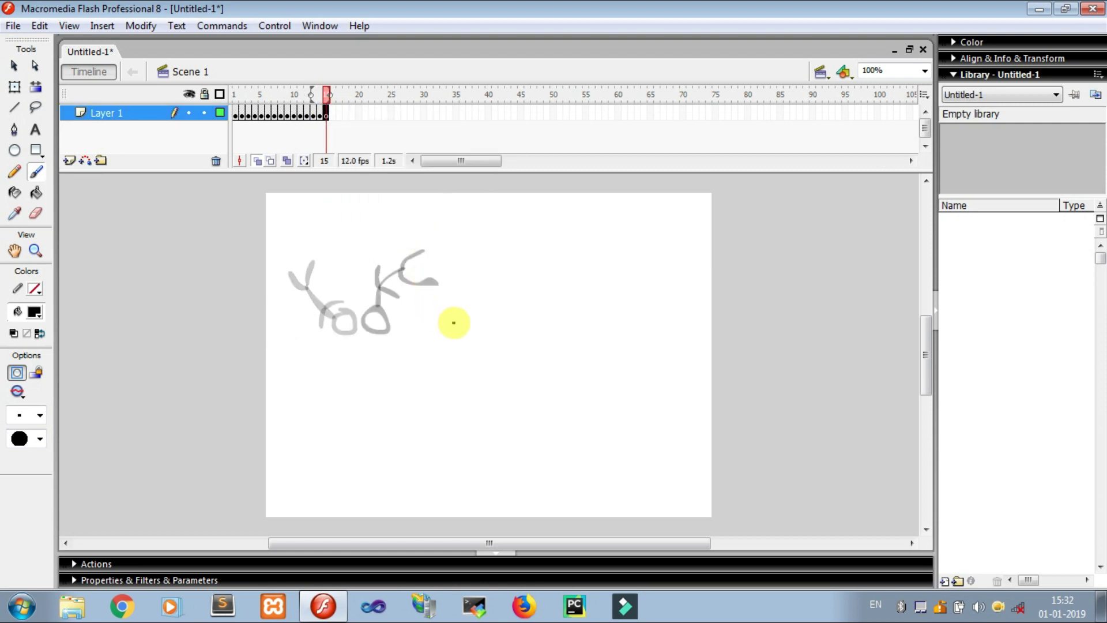
{"action": "mouse_move", "coordinate": [448, 316]}
{"action": "left_mouse_down"}
{"action": "mouse_move", "coordinate": [439, 337]}
{"action": "mouse_move", "coordinate": [455, 333]}
{"action": "mouse_move", "coordinate": [452, 321]}
{"action": "mouse_move", "coordinate": [428, 390]}
{"action": "mouse_move", "coordinate": [442, 375]}
{"action": "mouse_move", "coordinate": [447, 397]}
{"action": "left_mouse_up"}
{"action": "left_click_drag", "start_coordinate": [433, 347], "coordinate": [461, 352]}
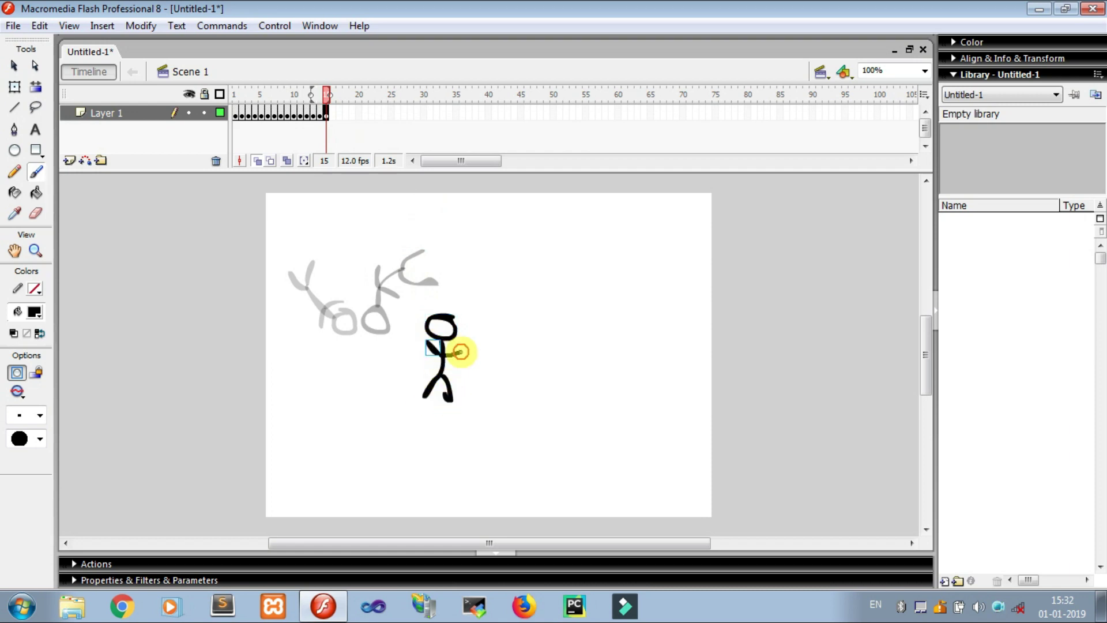
- Insert a blank keyframe at frame 16 and paint a landing stick man below and slightly right of the ghosted upright one
{"action": "right_click", "coordinate": [331, 112]}
{"action": "left_click", "coordinate": [369, 205]}
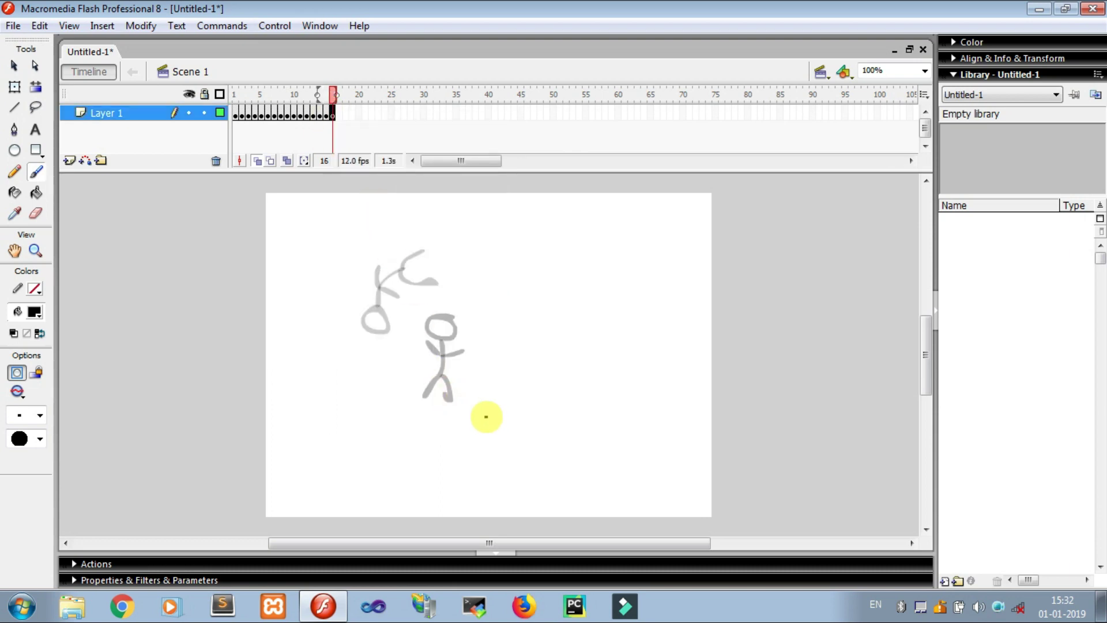
{"action": "mouse_move", "coordinate": [479, 409]}
{"action": "left_mouse_down"}
{"action": "mouse_move", "coordinate": [455, 428]}
{"action": "mouse_move", "coordinate": [477, 435]}
{"action": "mouse_move", "coordinate": [480, 422]}
{"action": "mouse_move", "coordinate": [478, 413]}
{"action": "mouse_move", "coordinate": [465, 441]}
{"action": "mouse_move", "coordinate": [468, 475]}
{"action": "mouse_move", "coordinate": [448, 497]}
{"action": "mouse_move", "coordinate": [475, 494]}
{"action": "left_mouse_up"}
{"action": "left_click_drag", "start_coordinate": [462, 457], "coordinate": [483, 462]}
- Insert a blank keyframe at frame 17 and paint a short crouching stick man over the lower half of the ghosted landing one
{"action": "left_click", "coordinate": [340, 113]}
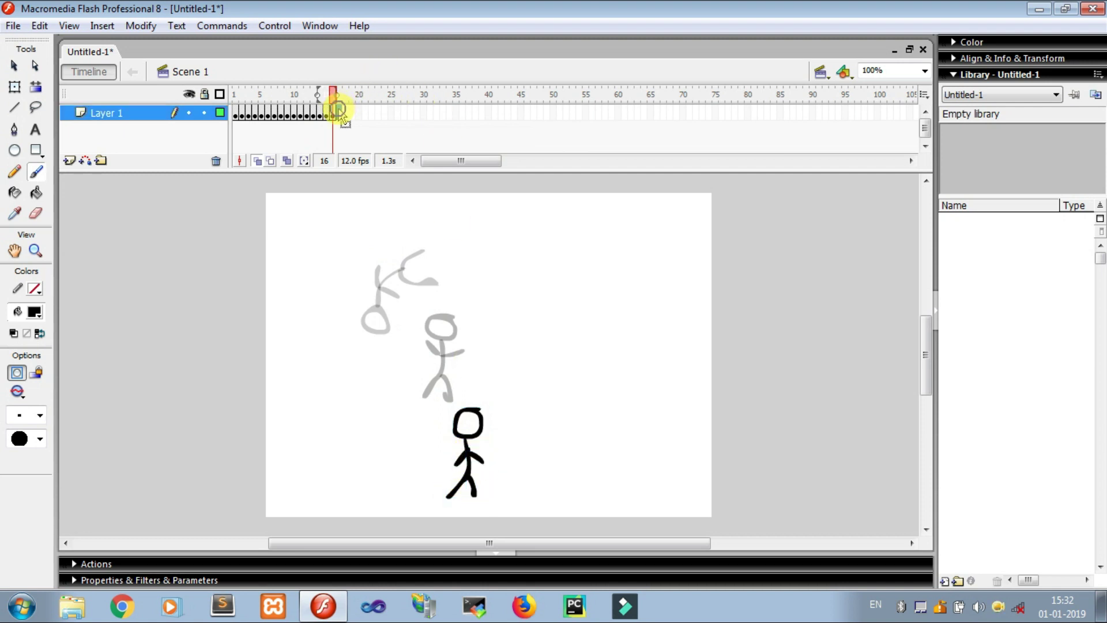
{"action": "right_click", "coordinate": [340, 113]}
{"action": "left_click", "coordinate": [369, 202]}
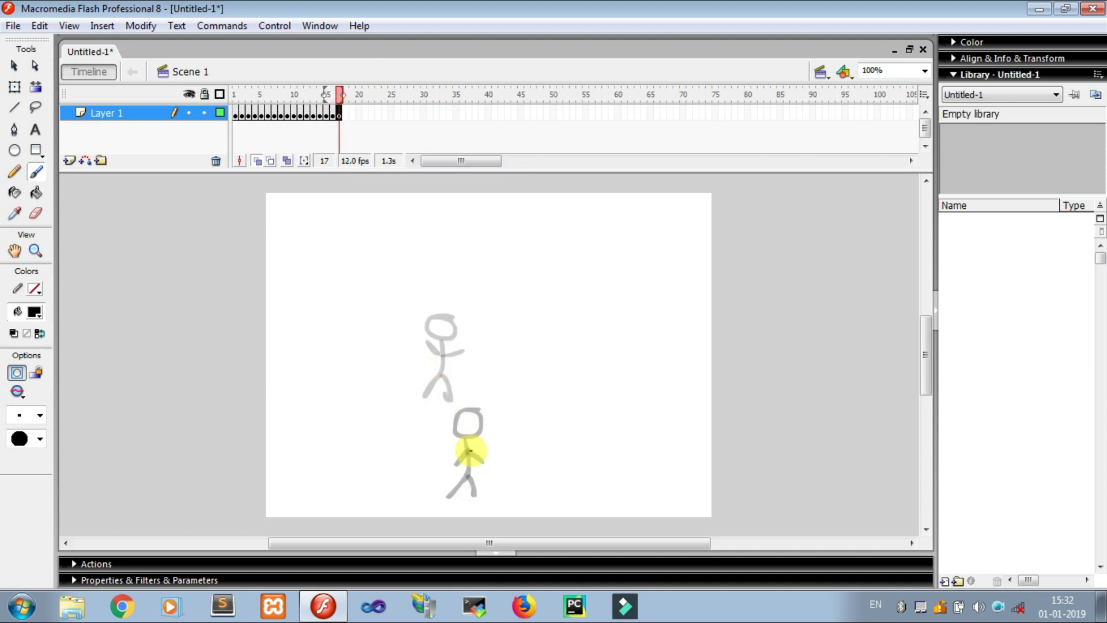
{"action": "left_click_drag", "start_coordinate": [458, 458], "coordinate": [468, 470]}
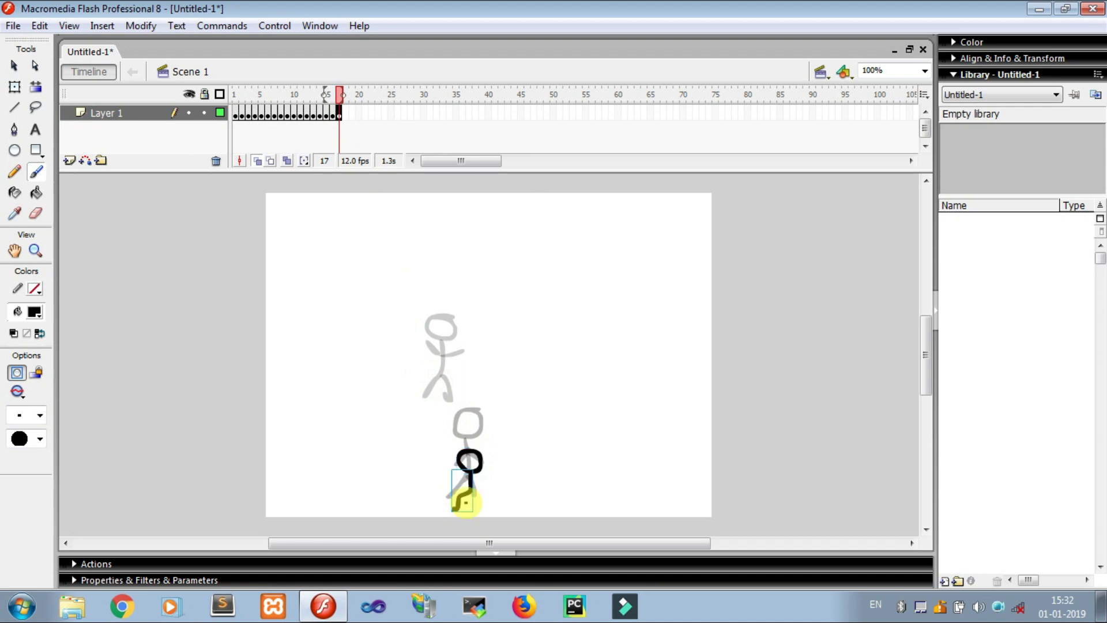
{"action": "left_click_drag", "start_coordinate": [483, 507], "coordinate": [485, 511]}
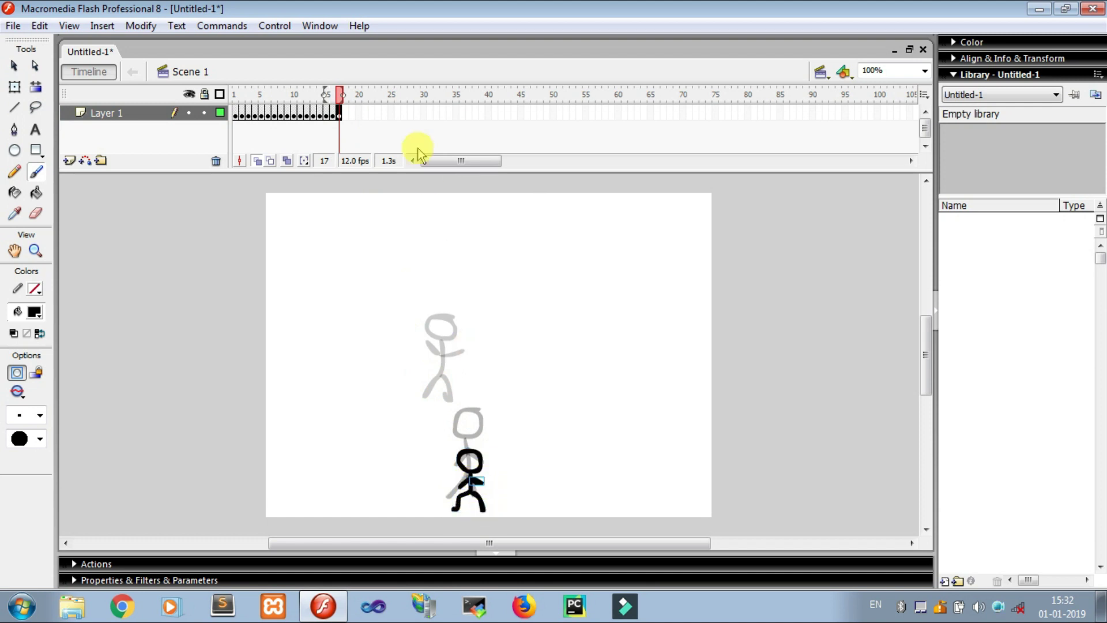
- Insert a blank keyframe at frame 18 and paint a full-height standing stick man over the ghosted crouching one
{"action": "left_click", "coordinate": [346, 113]}
{"action": "right_click", "coordinate": [346, 113]}
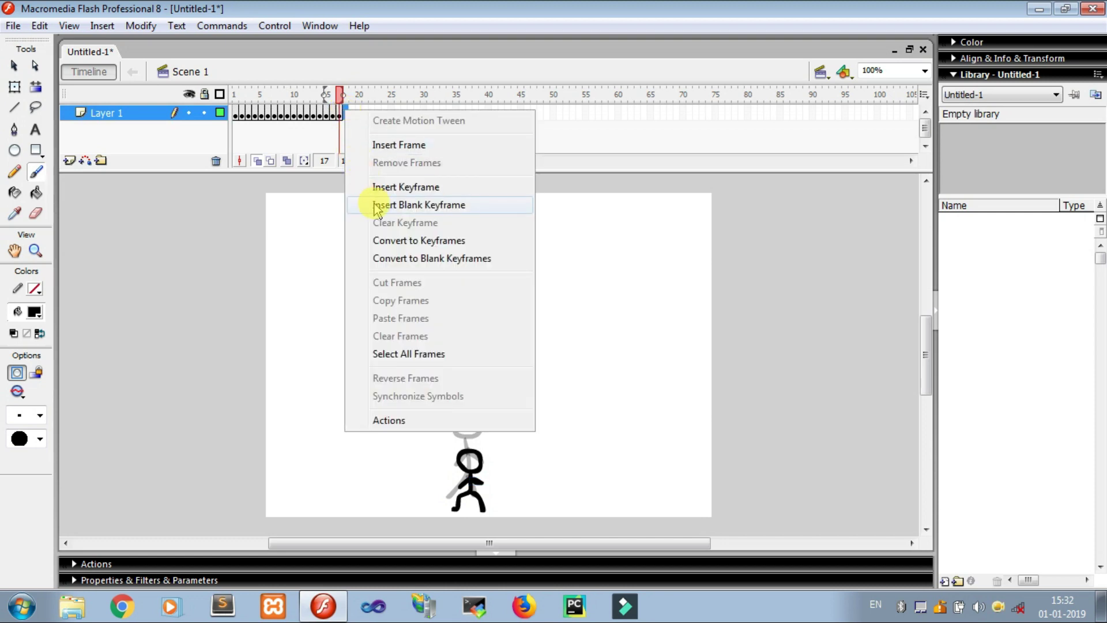
{"action": "left_click", "coordinate": [393, 204]}
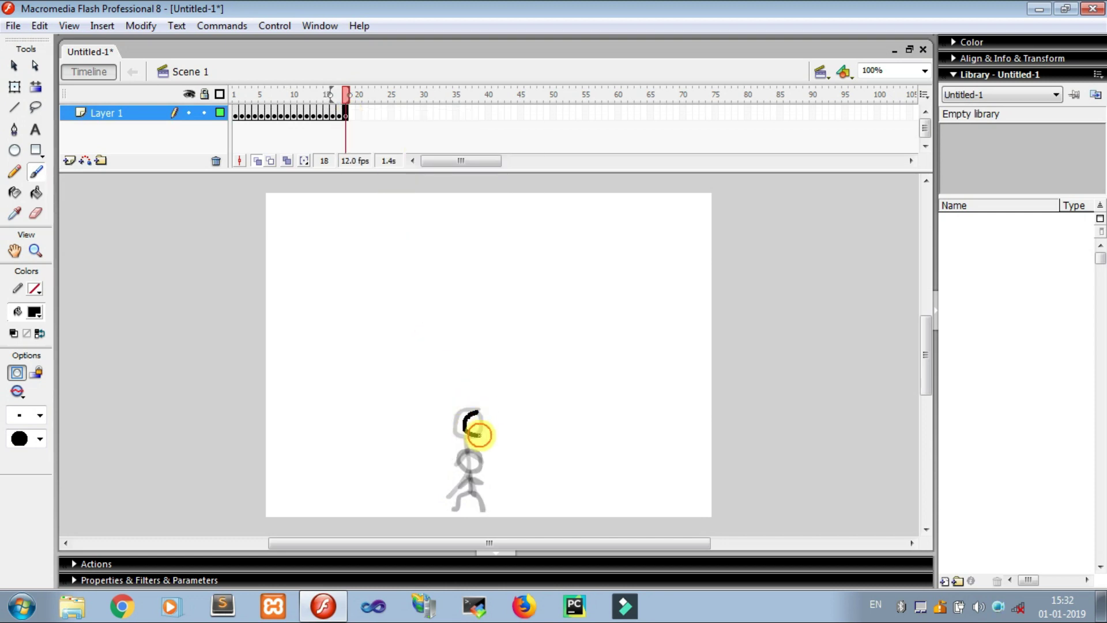
{"action": "left_click_drag", "start_coordinate": [478, 411], "coordinate": [474, 428]}
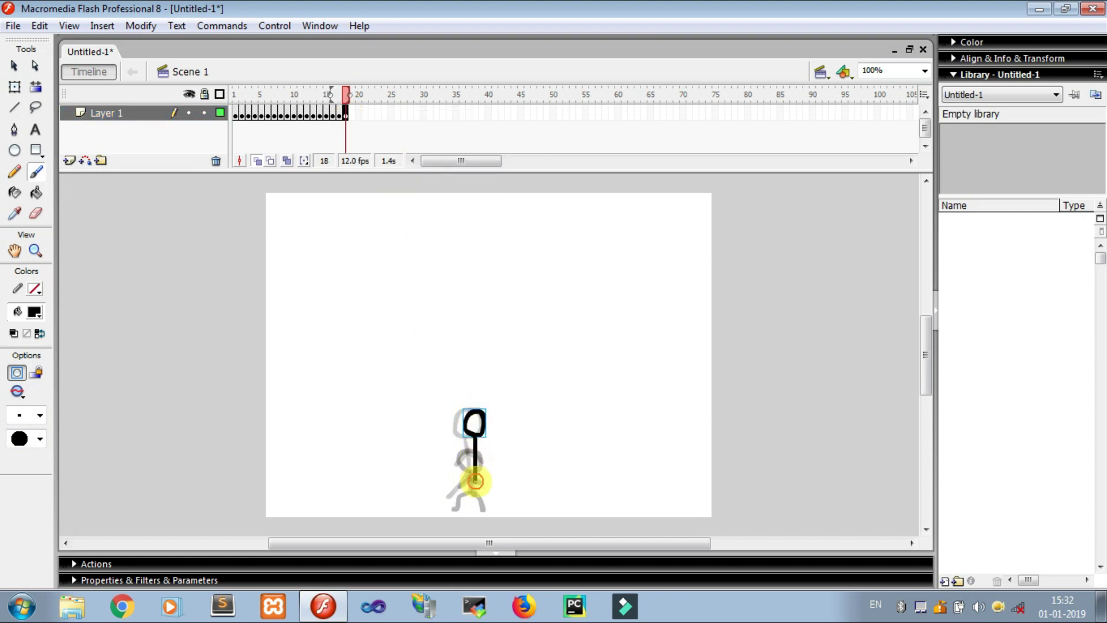
{"action": "left_click_drag", "start_coordinate": [474, 486], "coordinate": [488, 509]}
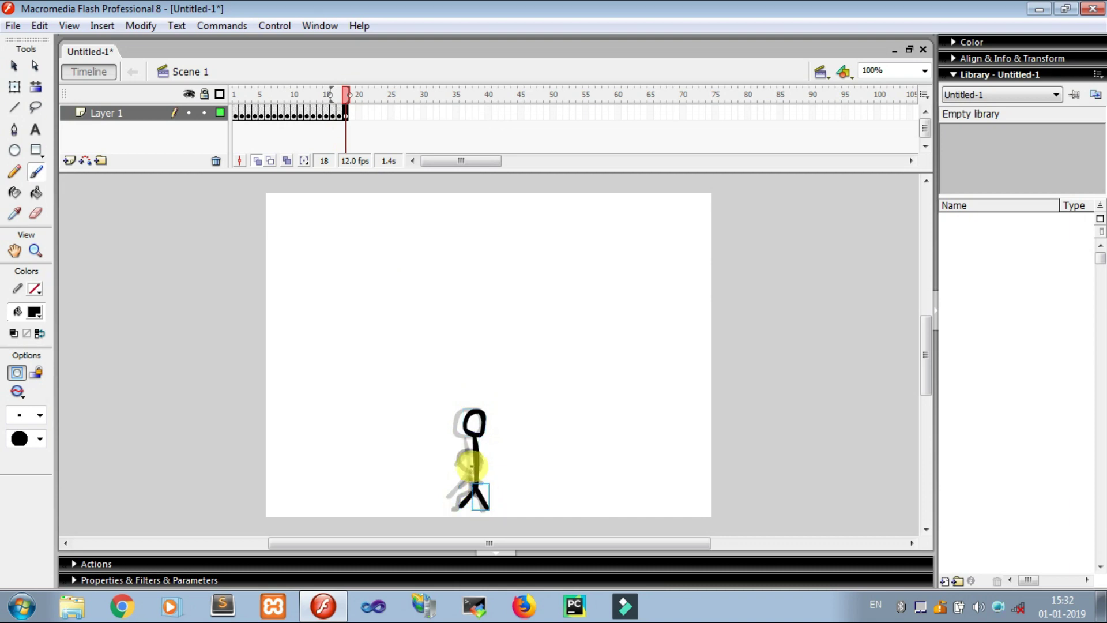
{"action": "mouse_move", "coordinate": [472, 444]}
{"action": "left_mouse_down"}
{"action": "mouse_move", "coordinate": [462, 458]}
{"action": "mouse_move", "coordinate": [491, 461]}
{"action": "left_mouse_up"}
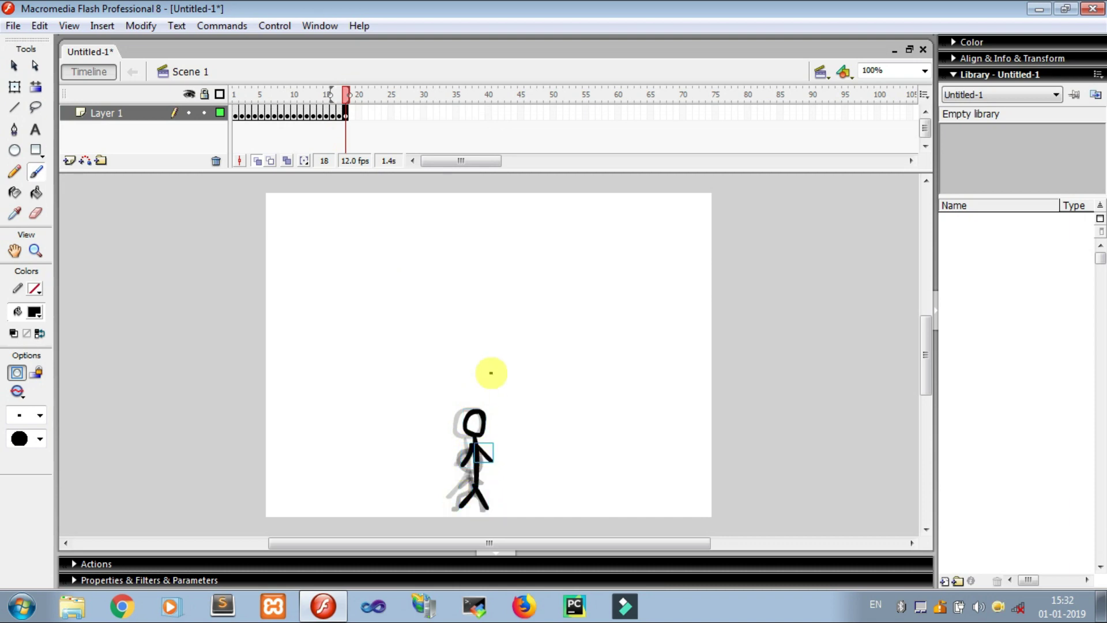
- Play frames 1 to 18 on the timeline, test the movie in its preview window, and close the preview
{"action": "left_click_drag", "start_coordinate": [239, 109], "coordinate": [344, 128]}
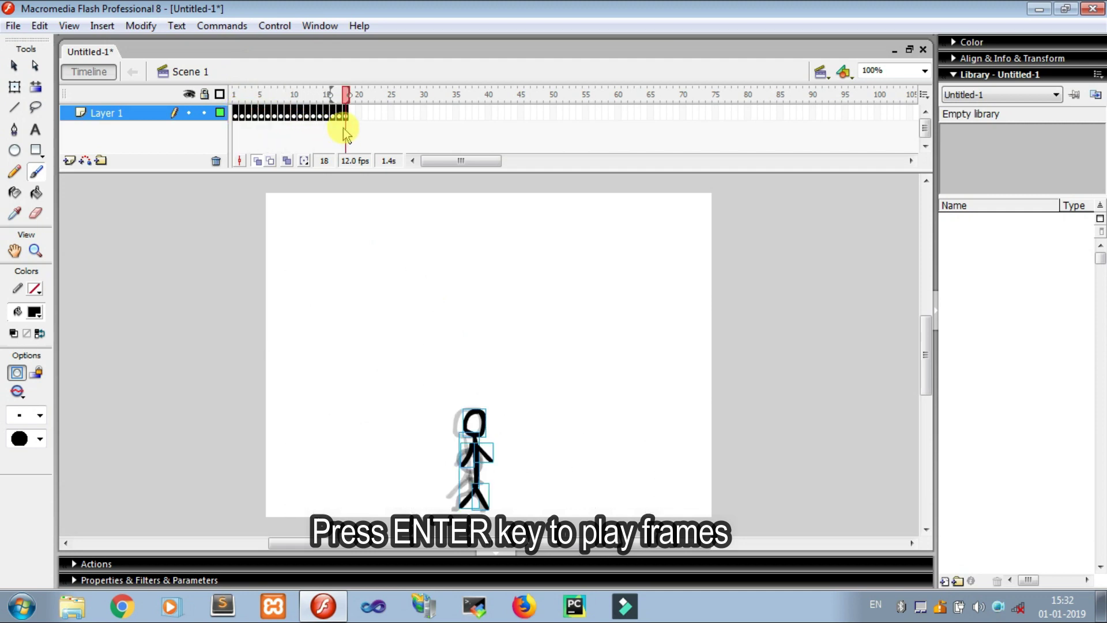
{"action": "key", "text": "Return"}
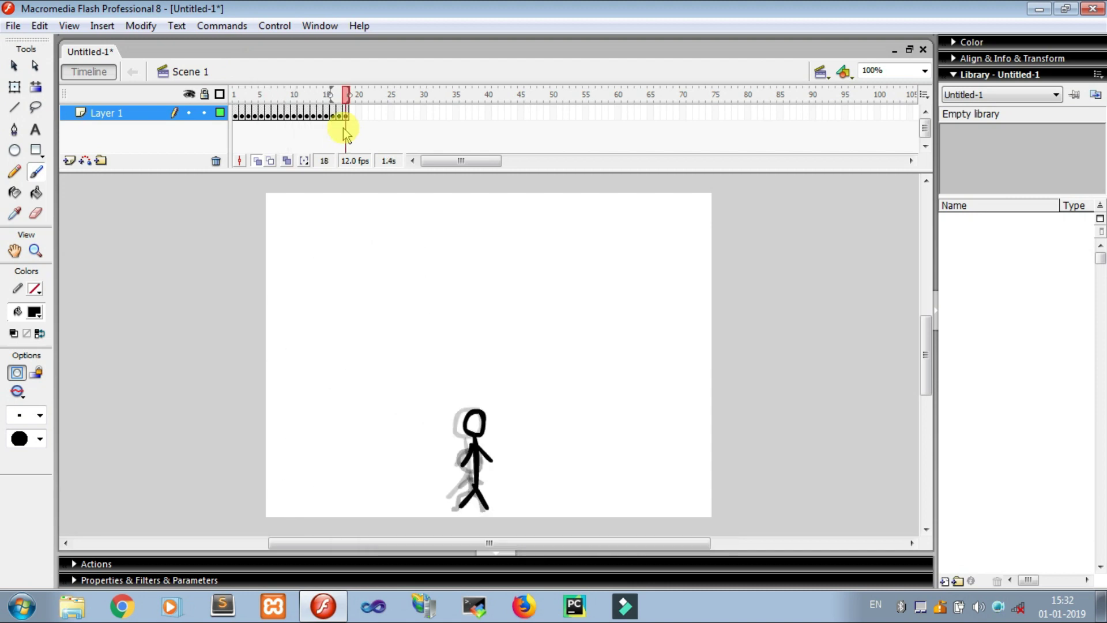
{"action": "key", "text": "ctrl+Return"}
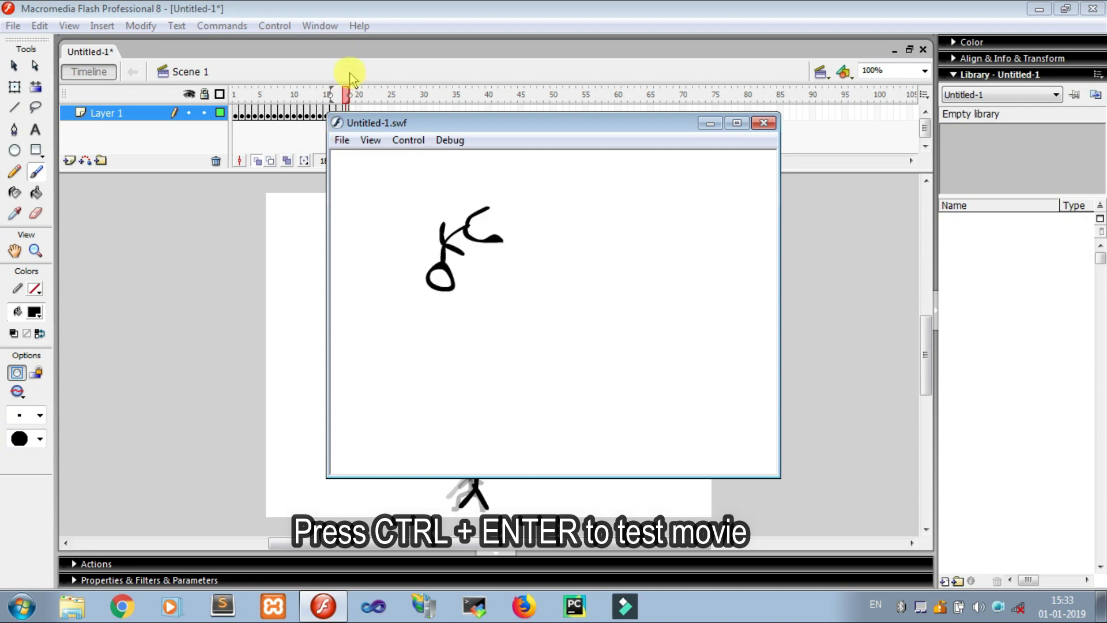
{"action": "left_click", "coordinate": [764, 123]}
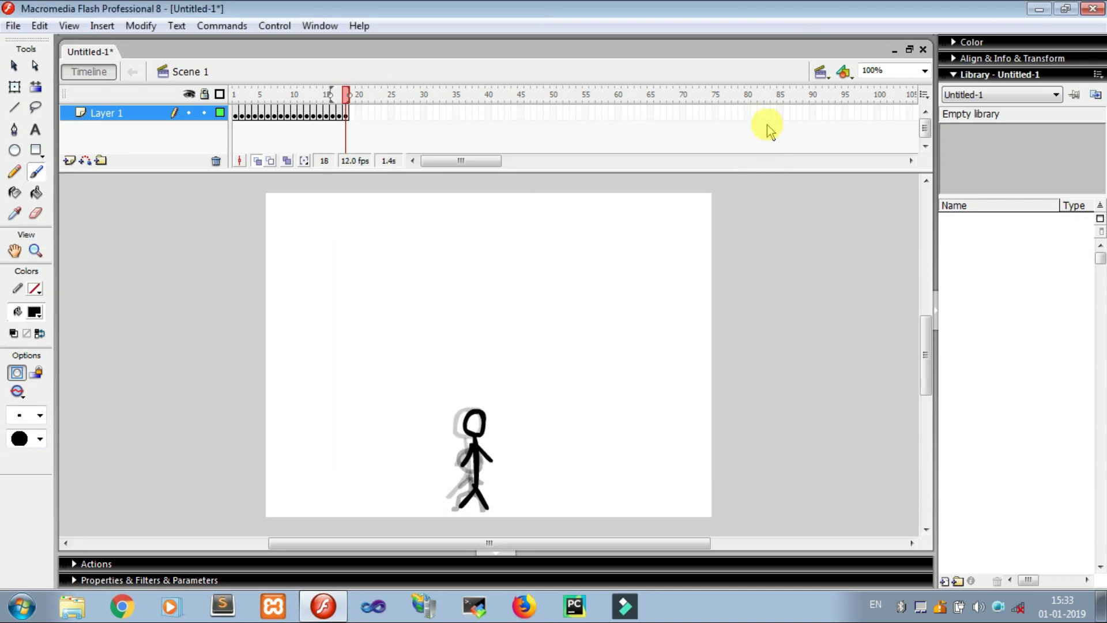